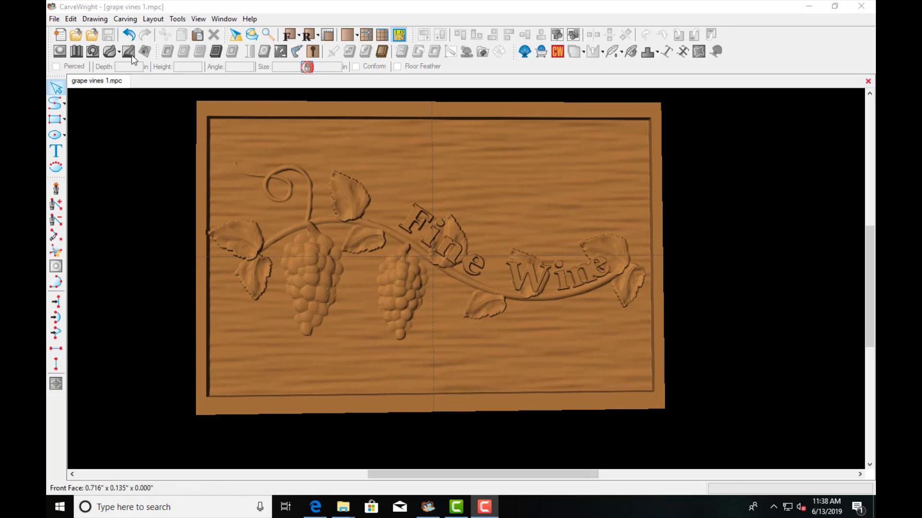
- Open the Edit menu over the grape vines 1.mpc sign project
click(71, 19)
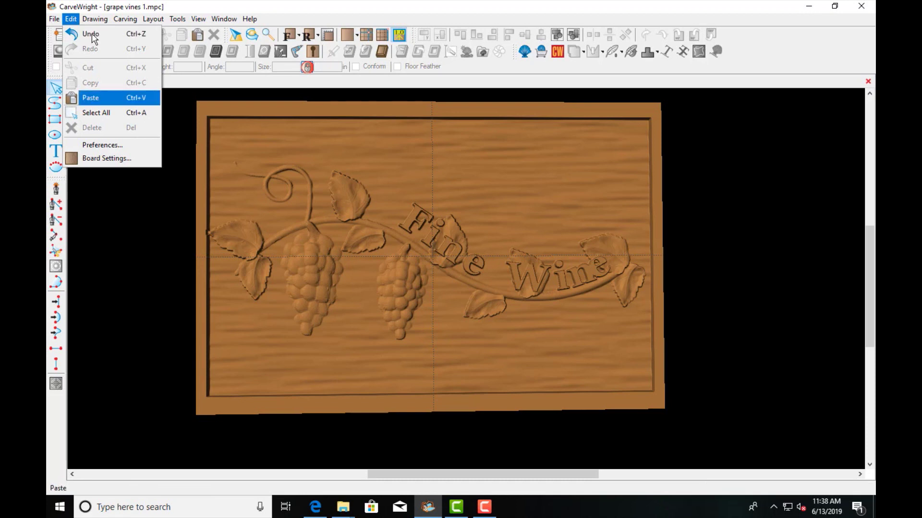
- Create a new 24 × 12 in board, 0.750 in thick, and select the Spline tool
click(72, 33)
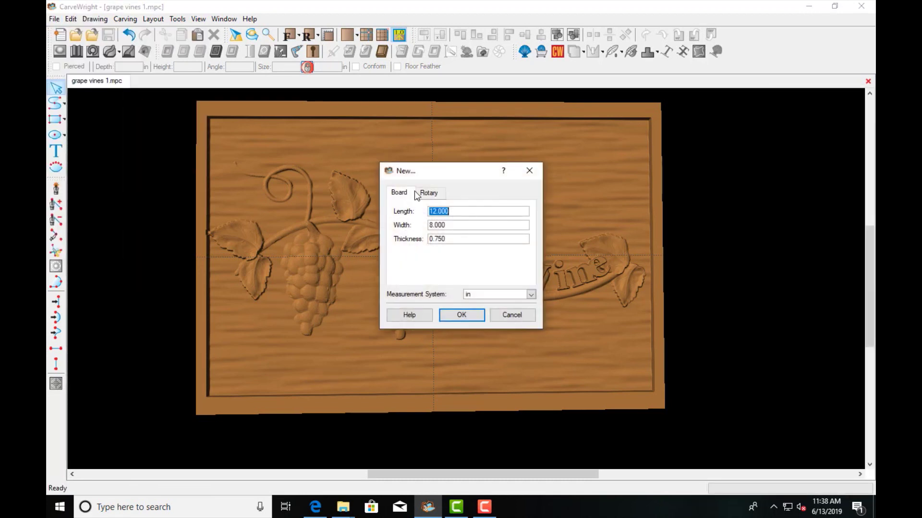
text(212)
click(468, 314)
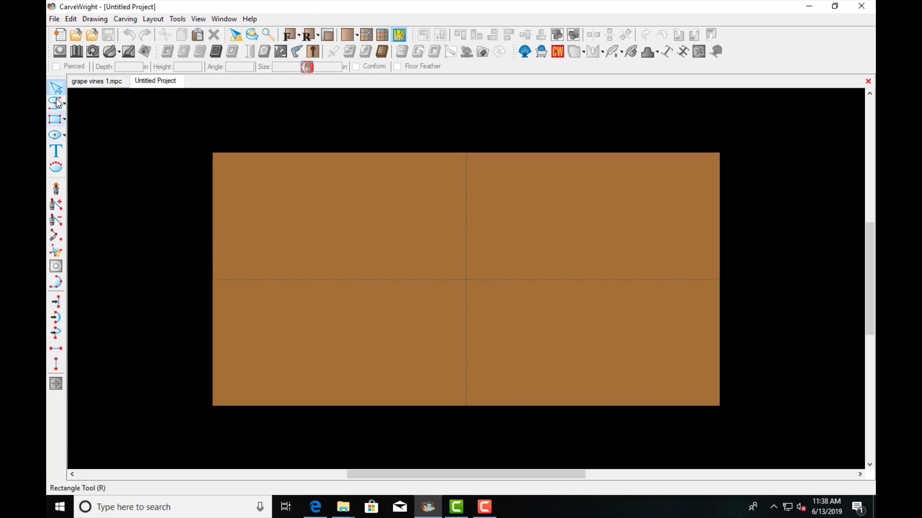
click(57, 105)
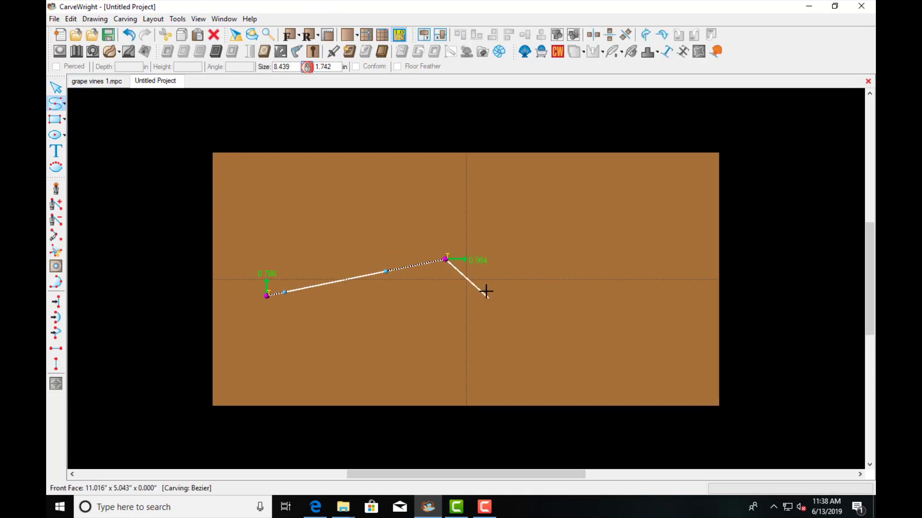
- Finish the vine stem and bend it into a smooth S-curve about 18.05 × 2.99 in
double_click(648, 297)
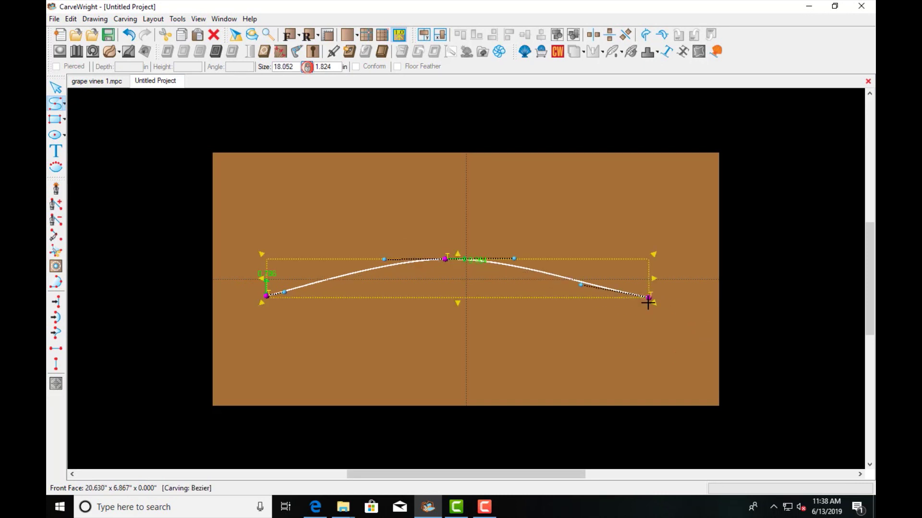
key(Escape)
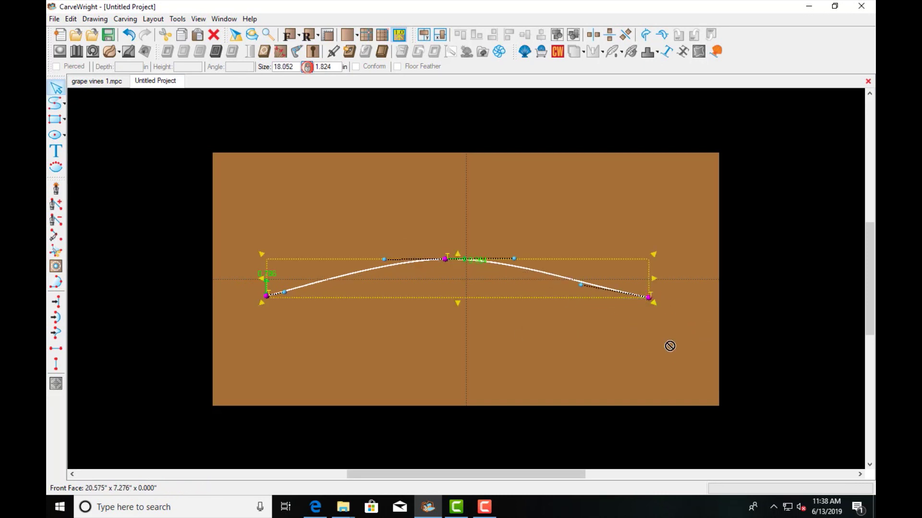
drag(580, 286, 562, 331)
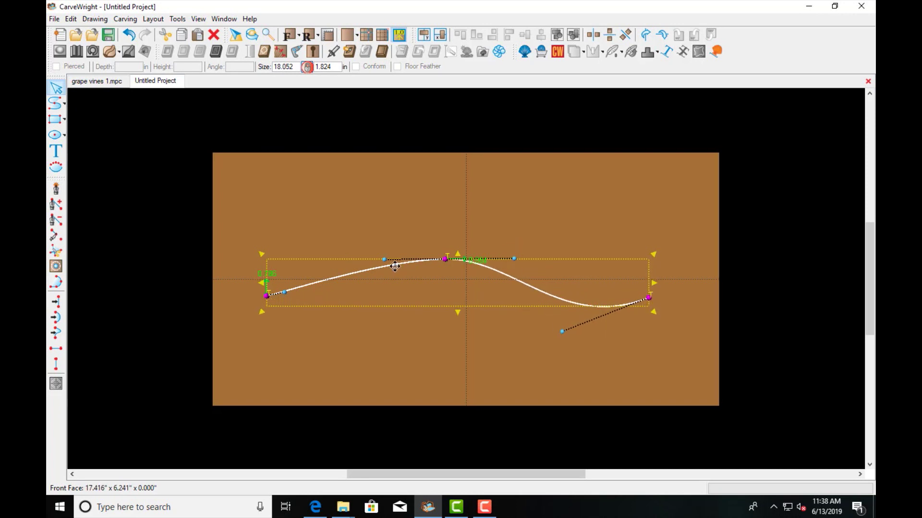
drag(286, 292, 319, 259)
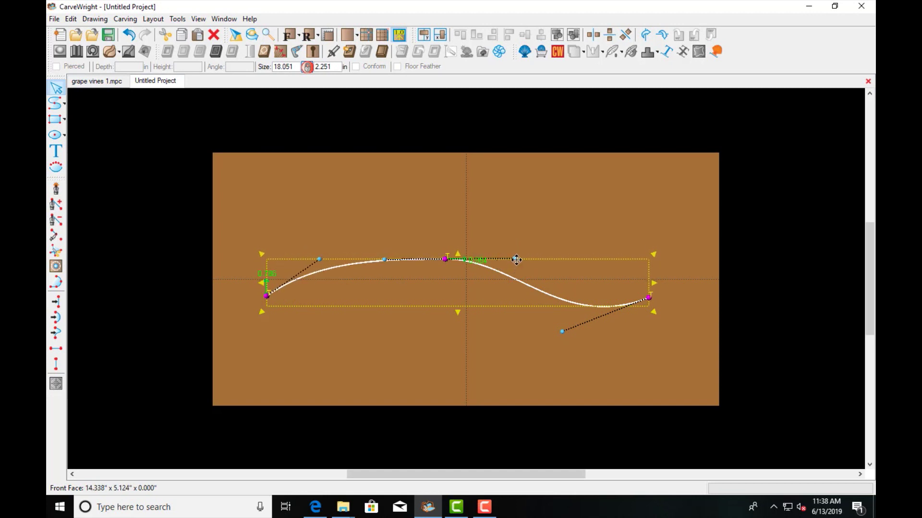
drag(516, 259, 508, 290)
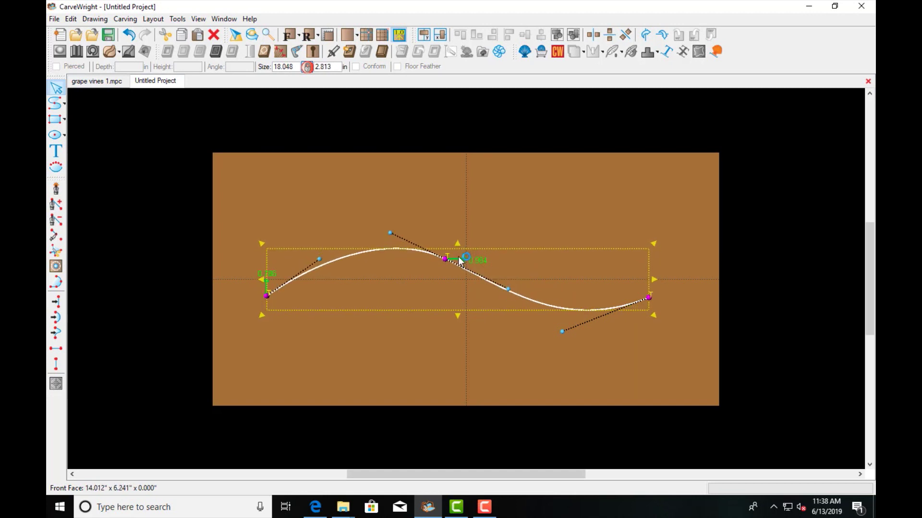
drag(445, 263, 454, 260)
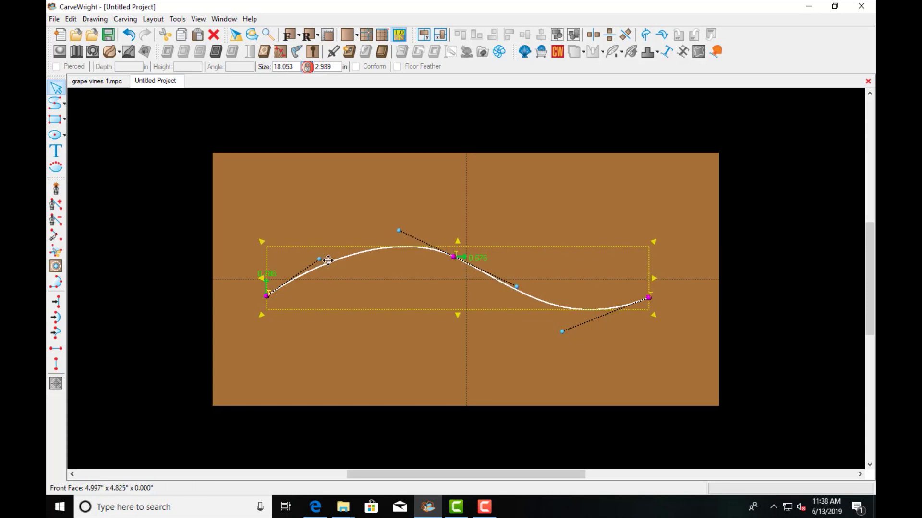
click(510, 226)
double_click(460, 262)
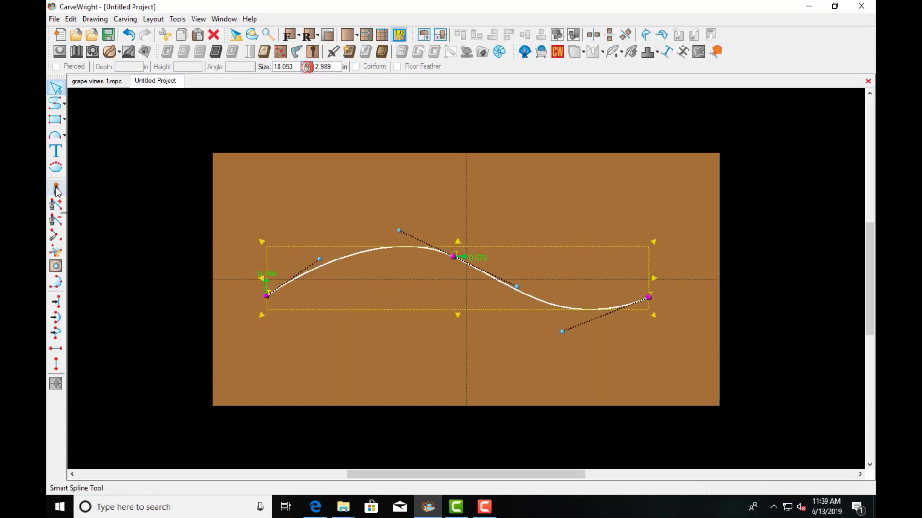
- Draw a tendril from the board's top centre that loops into a curl and ends on the stem
click(504, 185)
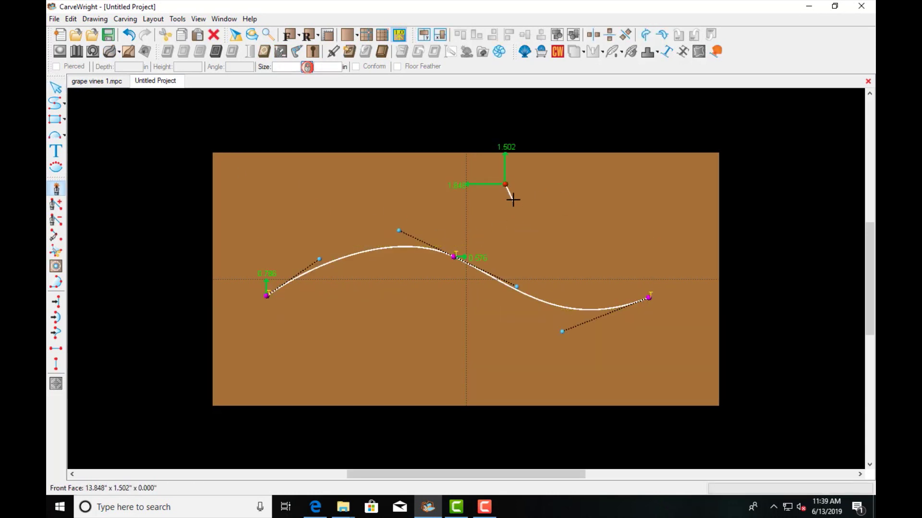
click(513, 200)
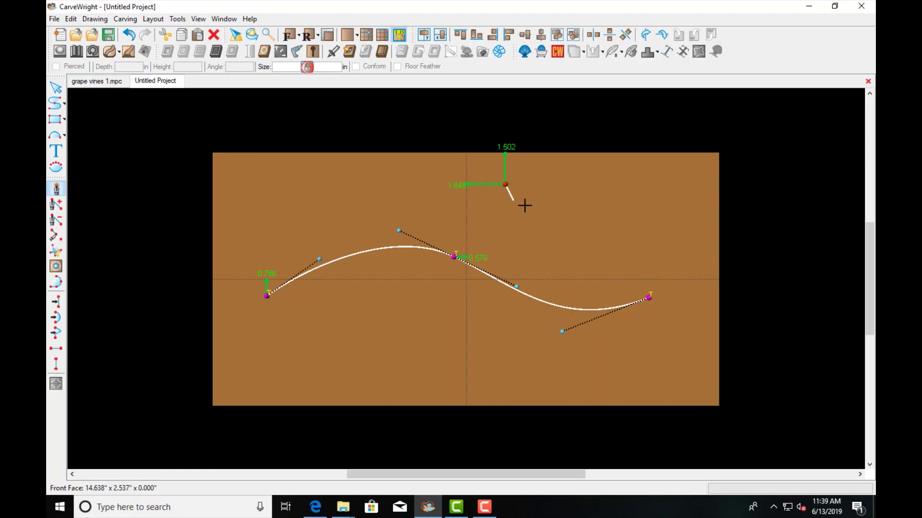
click(524, 230)
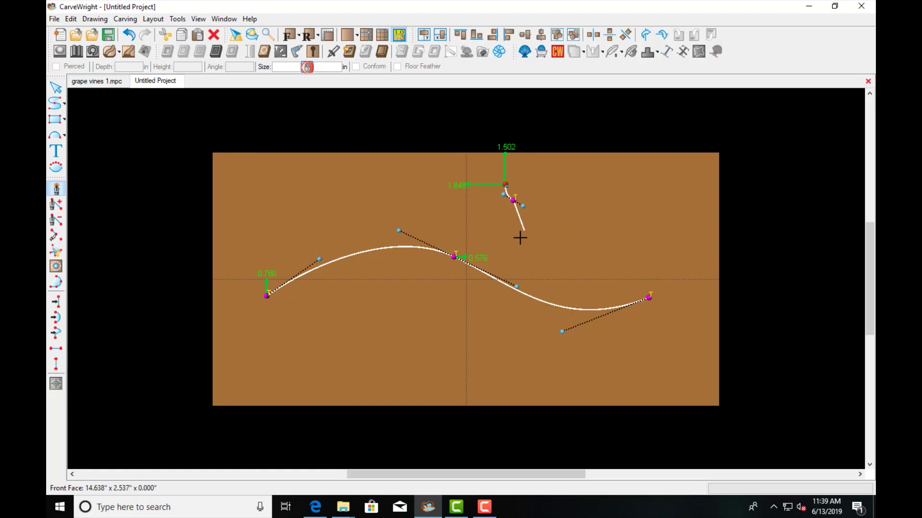
click(527, 263)
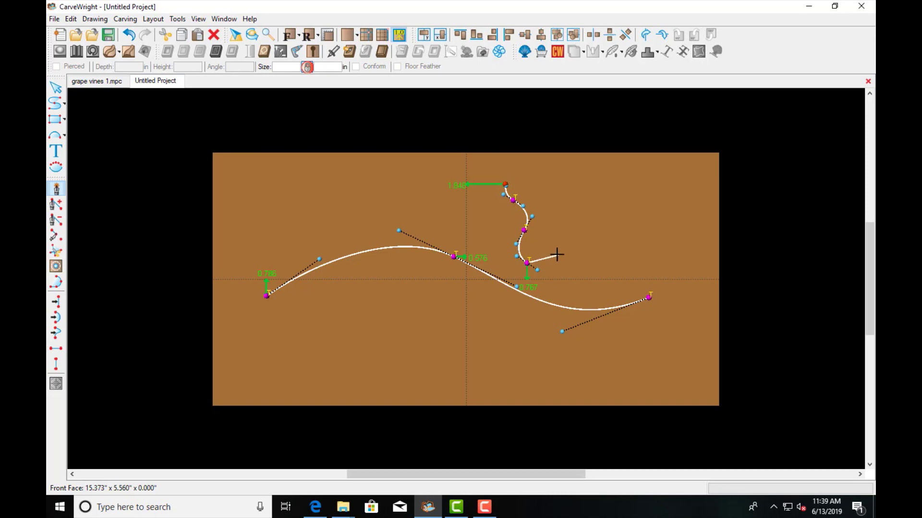
click(553, 255)
click(548, 225)
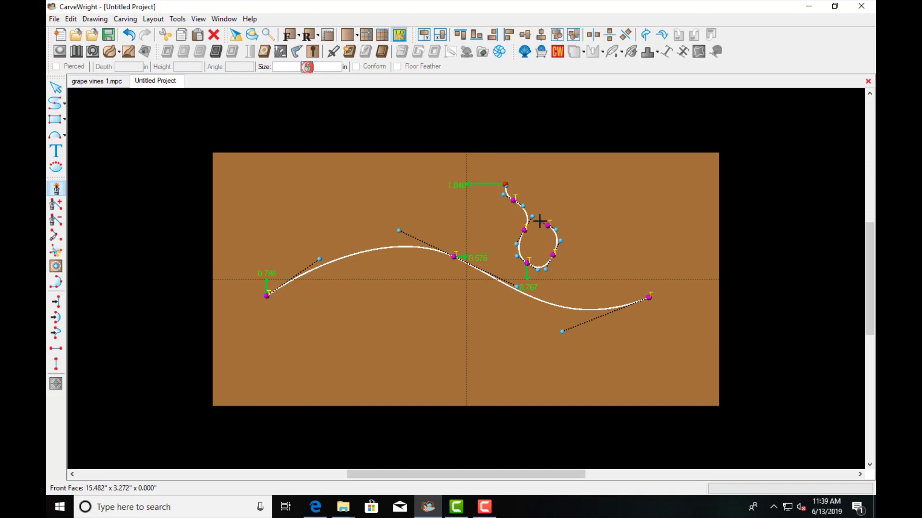
click(508, 224)
click(480, 247)
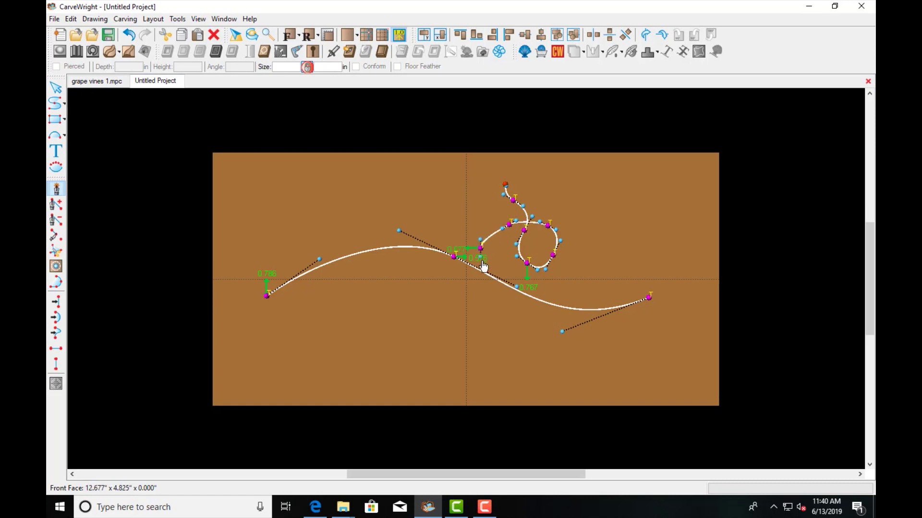
right_click(497, 267)
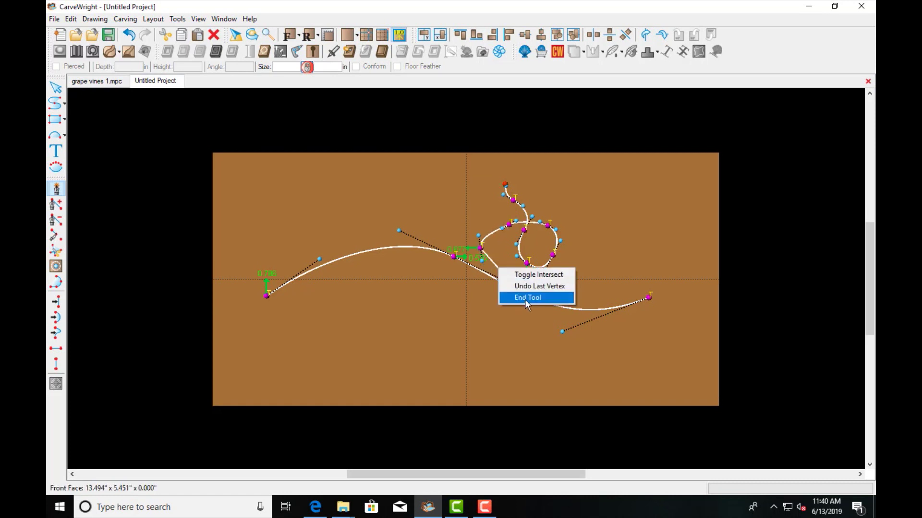
click(527, 298)
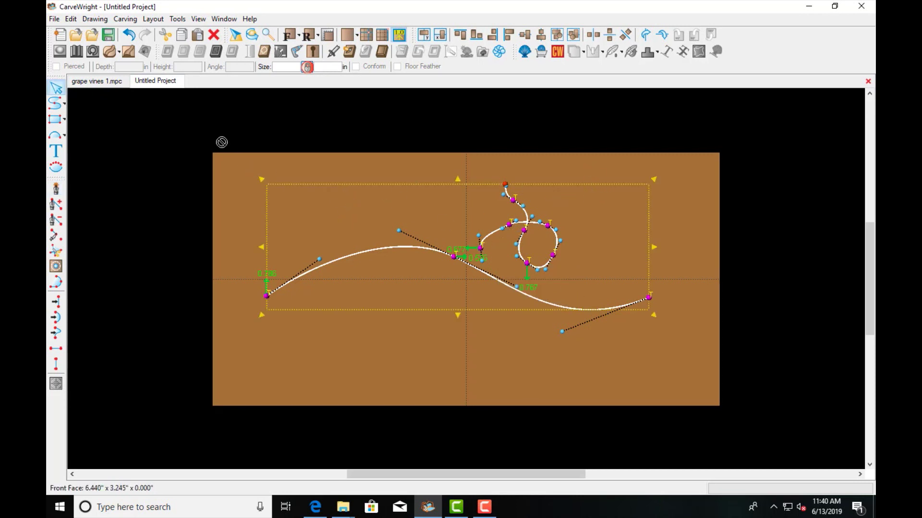
- Draw a second small curling tendril above the left part of the stem
click(276, 169)
click(55, 189)
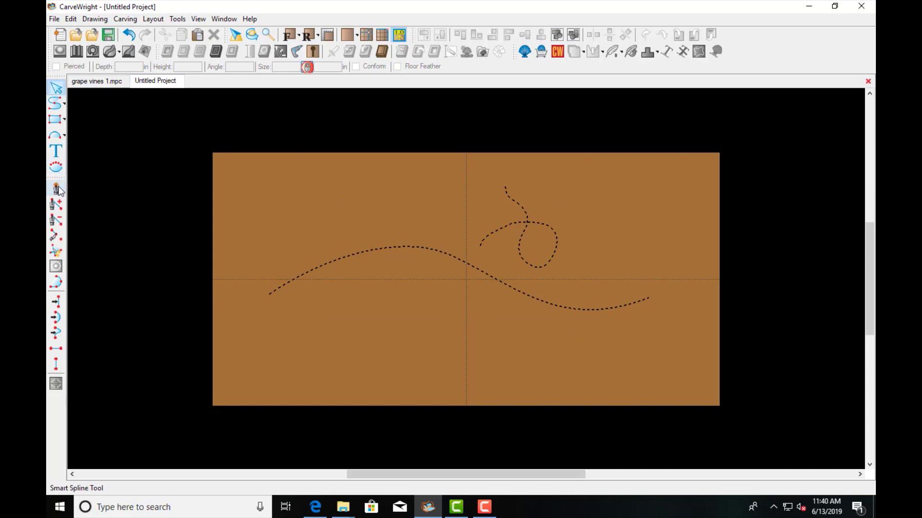
click(293, 182)
click(309, 193)
click(320, 211)
click(312, 229)
click(297, 212)
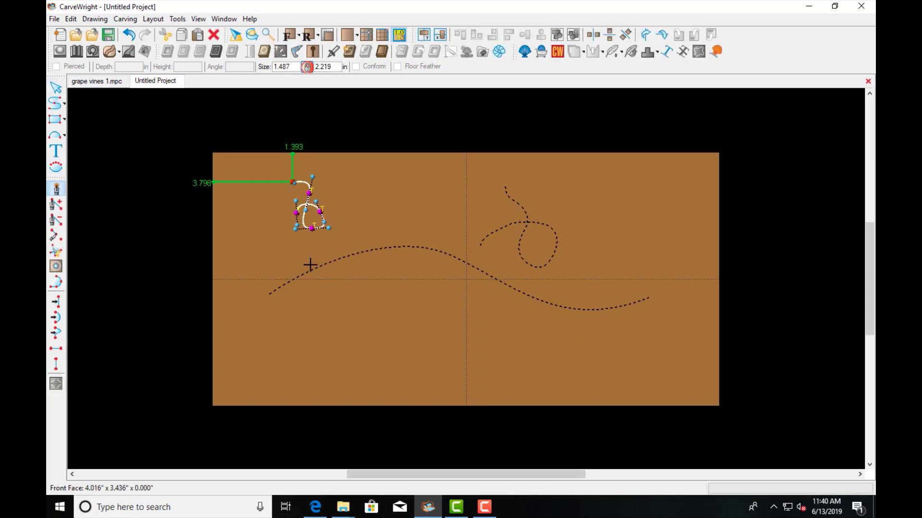
click(315, 248)
right_click(336, 251)
click(367, 281)
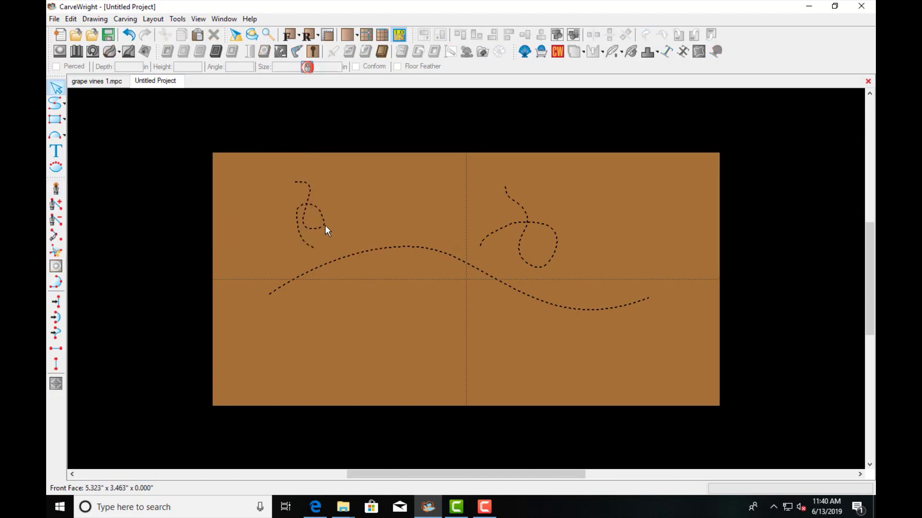
- Drag the left tendril's nodes and handles into a tighter, rounder loop about 1.297 × 3.530 in
click(325, 224)
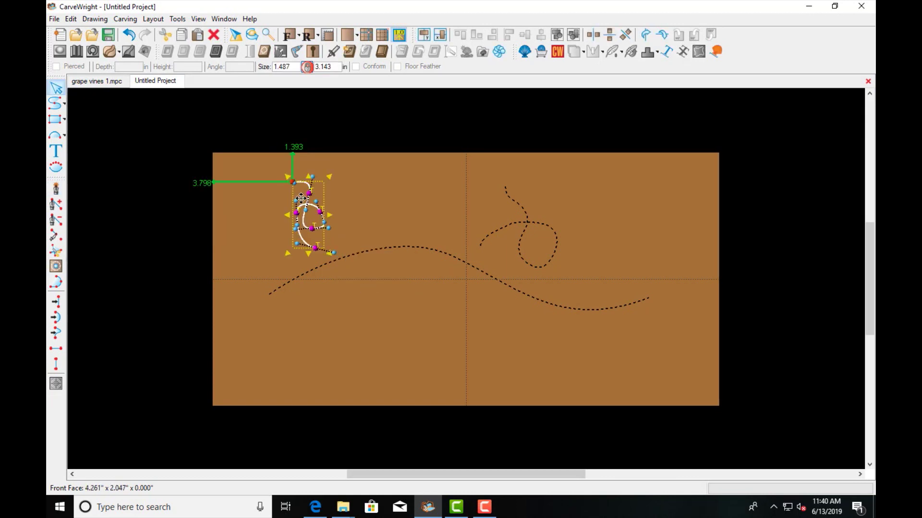
scroll(292, 226, down, 2)
scroll(292, 226, up, 4)
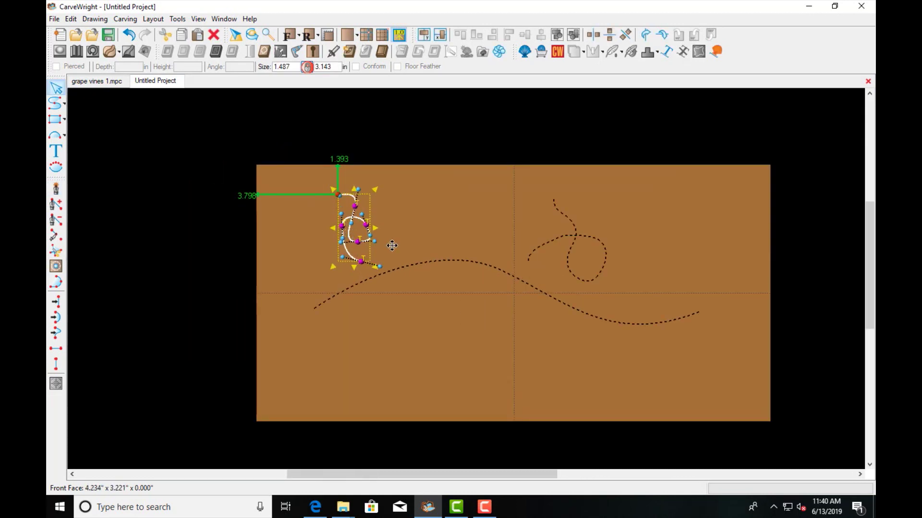
scroll(393, 250, up, 4)
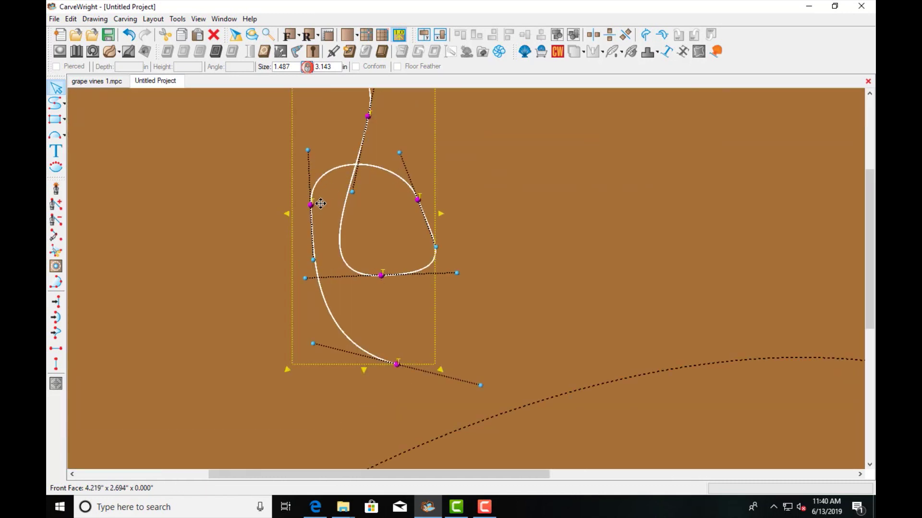
drag(308, 150, 322, 157)
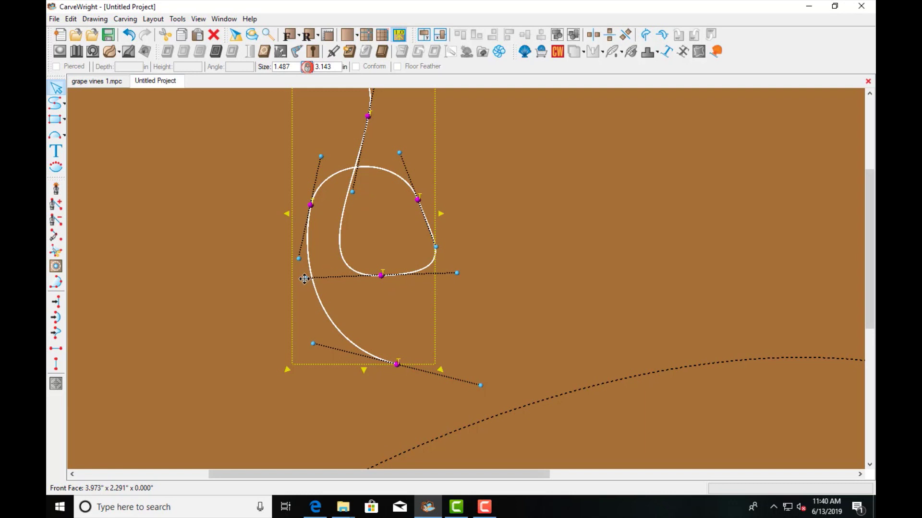
drag(305, 279, 323, 265)
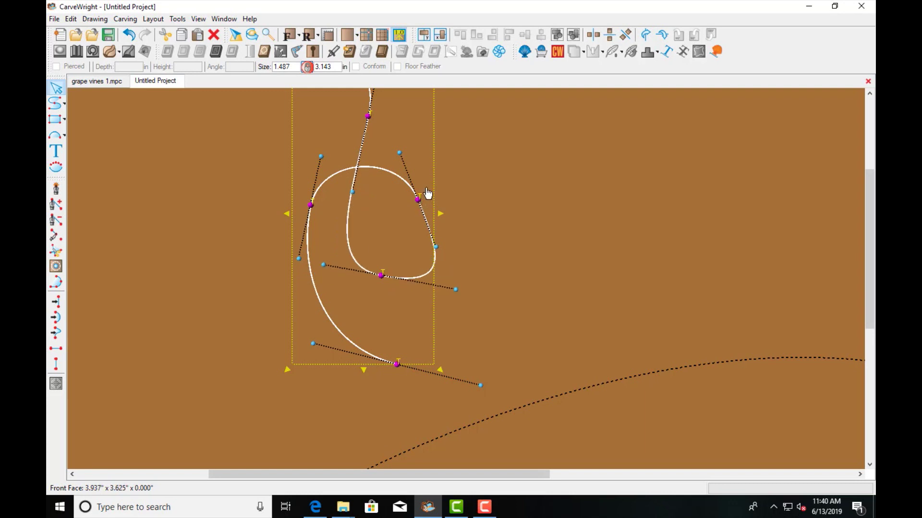
drag(426, 189, 422, 186)
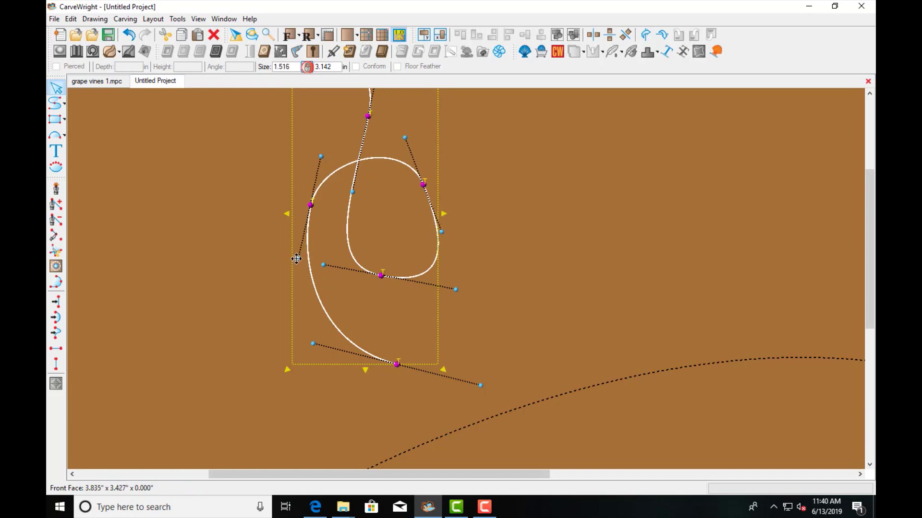
drag(298, 259, 294, 259)
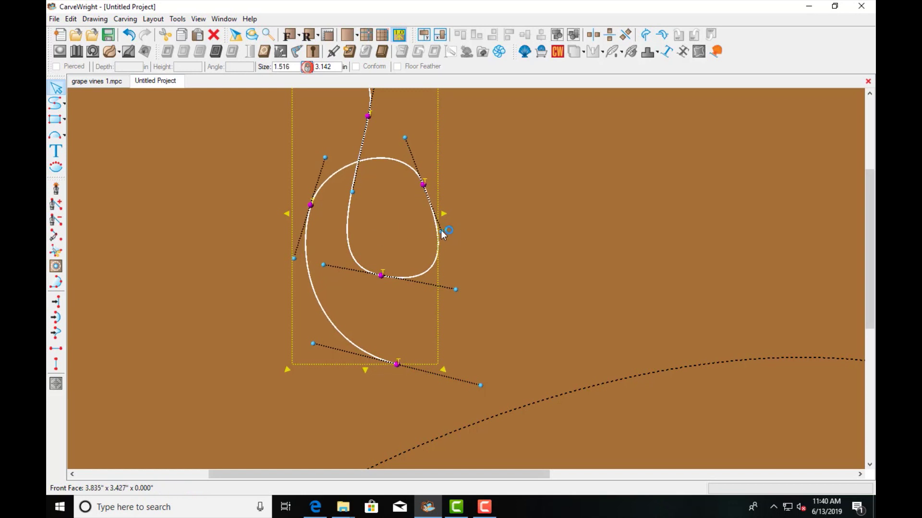
drag(442, 230, 436, 218)
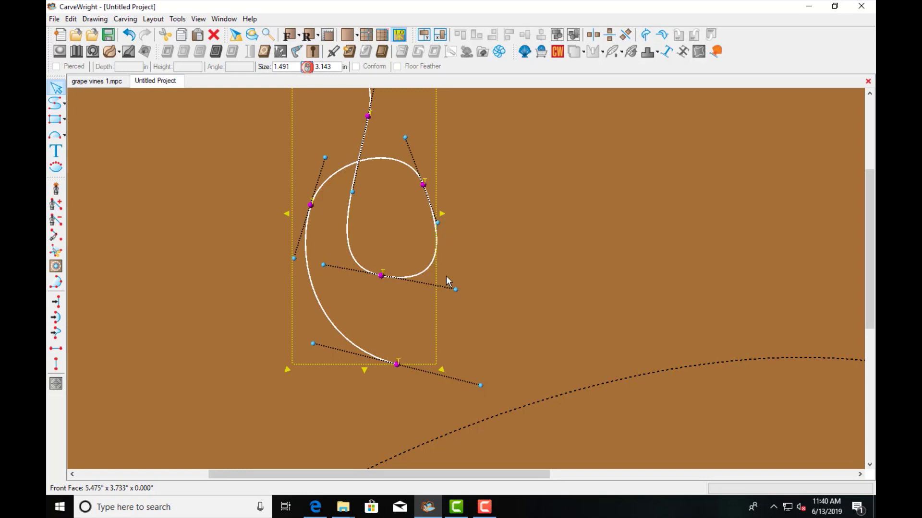
drag(445, 276, 430, 275)
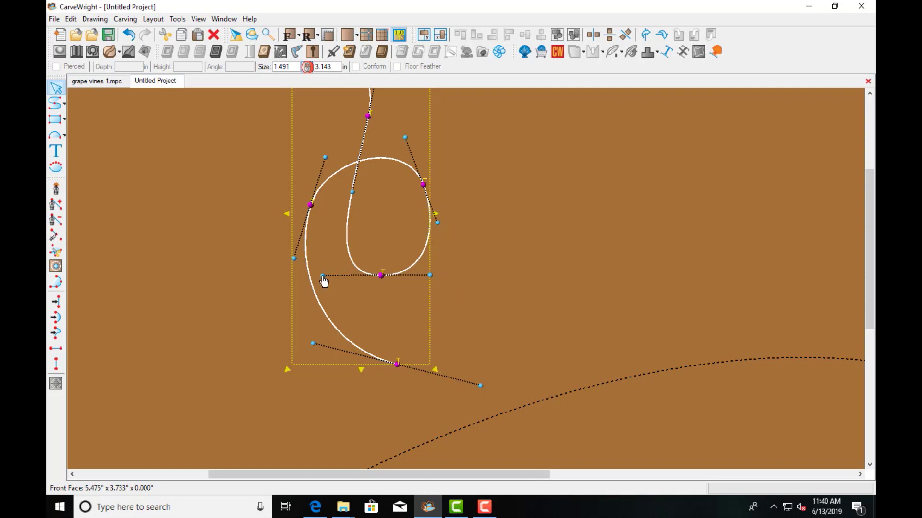
drag(328, 275, 324, 272)
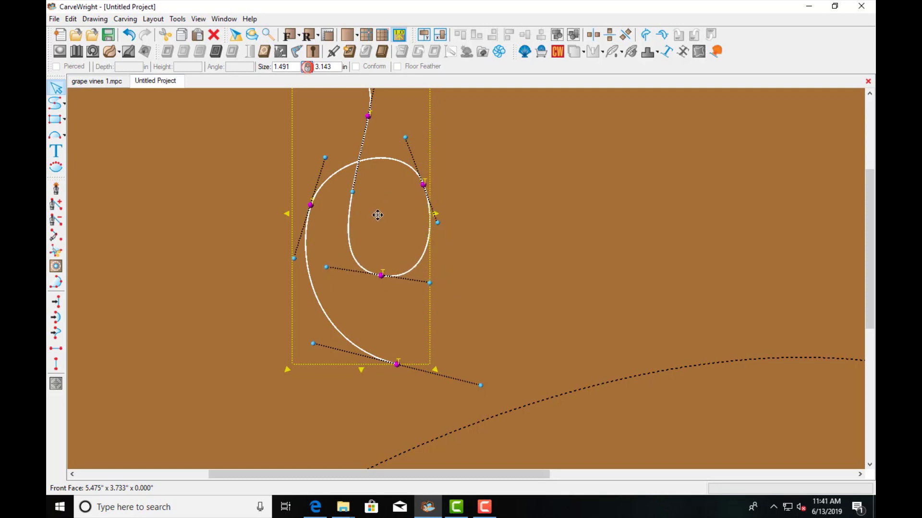
scroll(402, 265, up, 4)
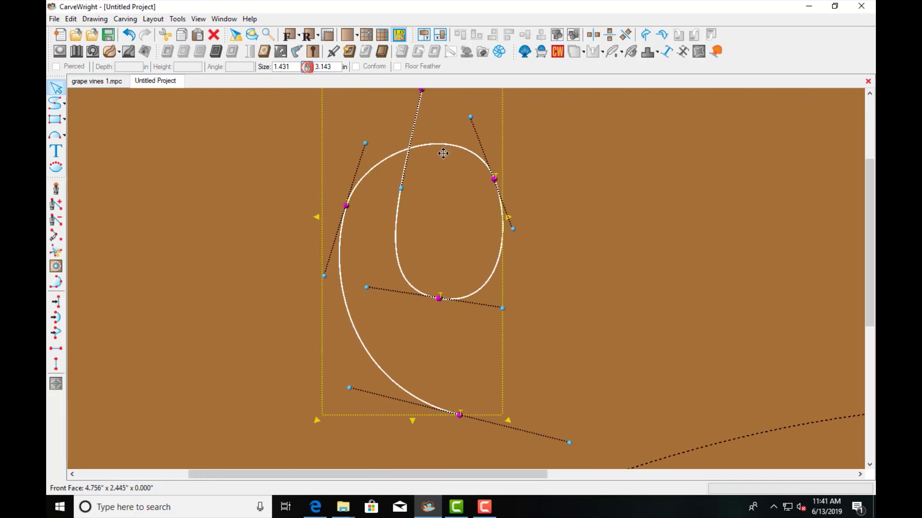
scroll(442, 152, up, 3)
scroll(443, 153, down, 1)
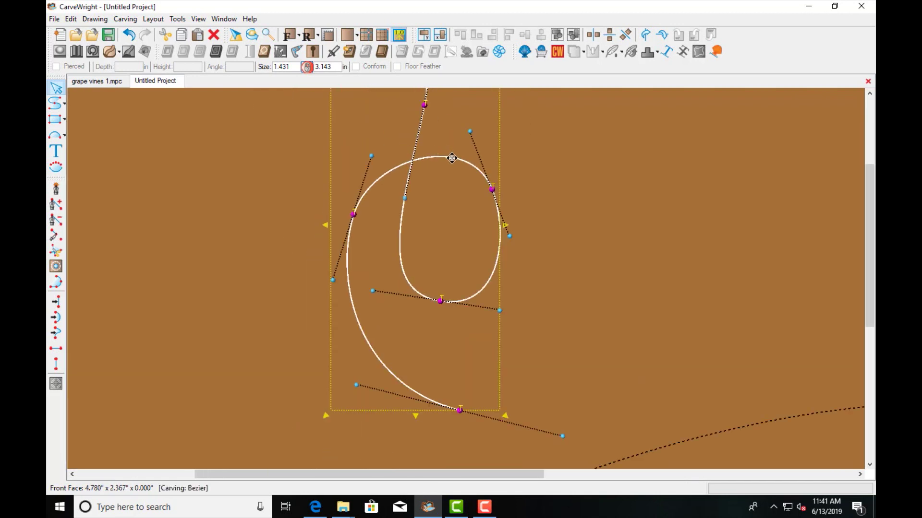
scroll(508, 147, down, 1)
scroll(508, 146, down, 3)
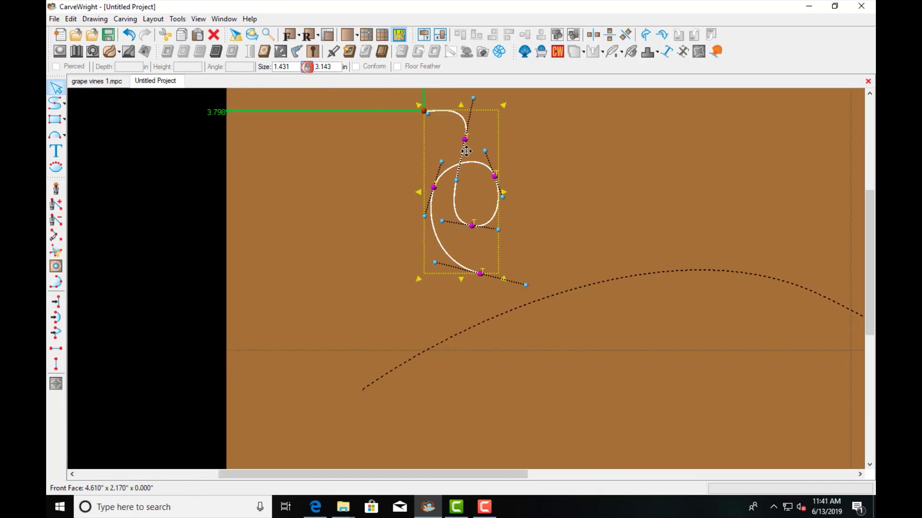
scroll(467, 149, down, 1)
- Stretch the small tendril's top end up and to the right, then deselect it
drag(429, 120, 455, 99)
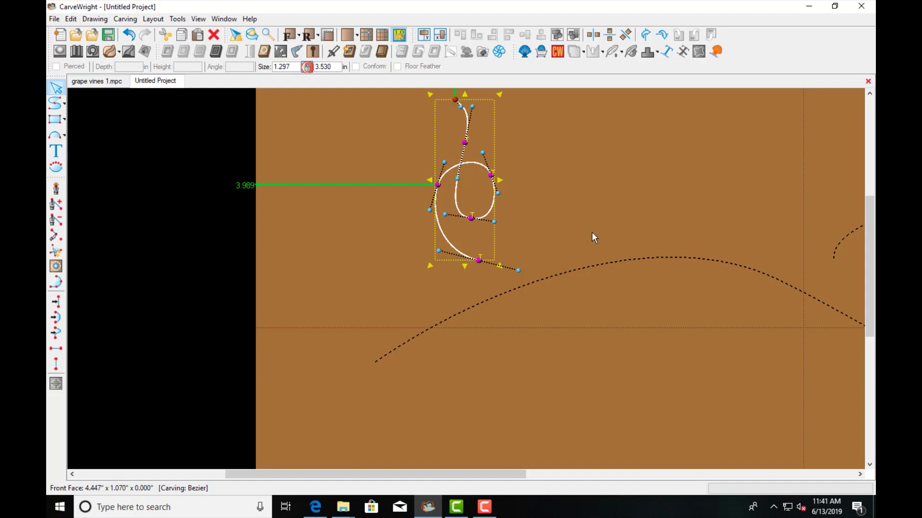
click(620, 250)
scroll(621, 251, up, 2)
scroll(621, 251, down, 3)
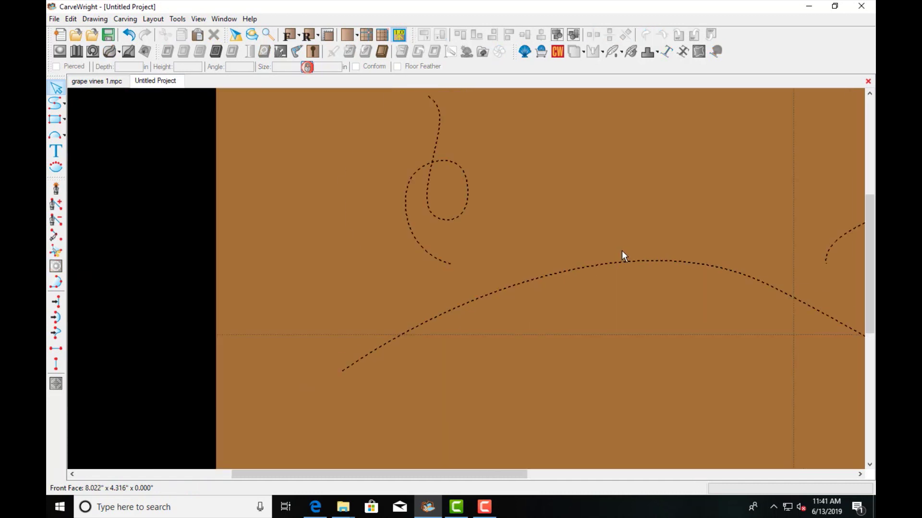
scroll(783, 267, down, 2)
scroll(802, 261, up, 3)
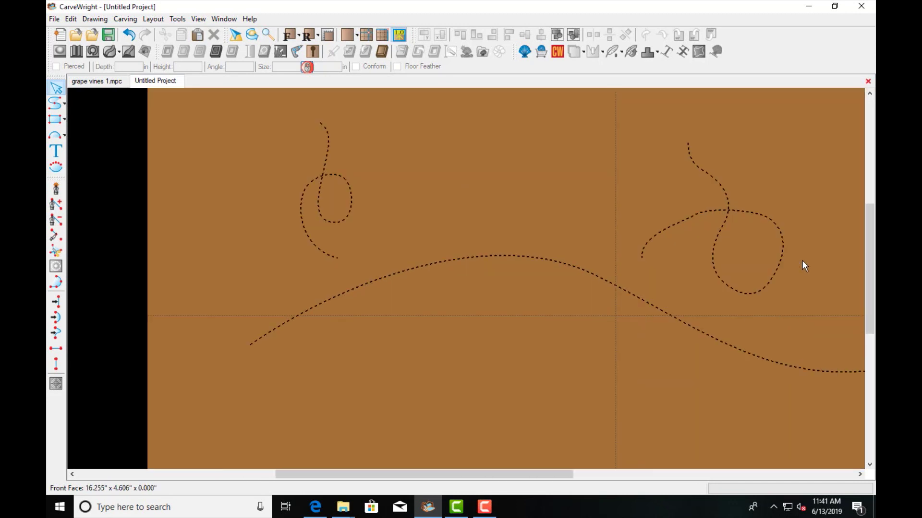
scroll(720, 193, up, 1)
- Review both tendril curls by selecting them together, then select the long wavy vine
click(699, 197)
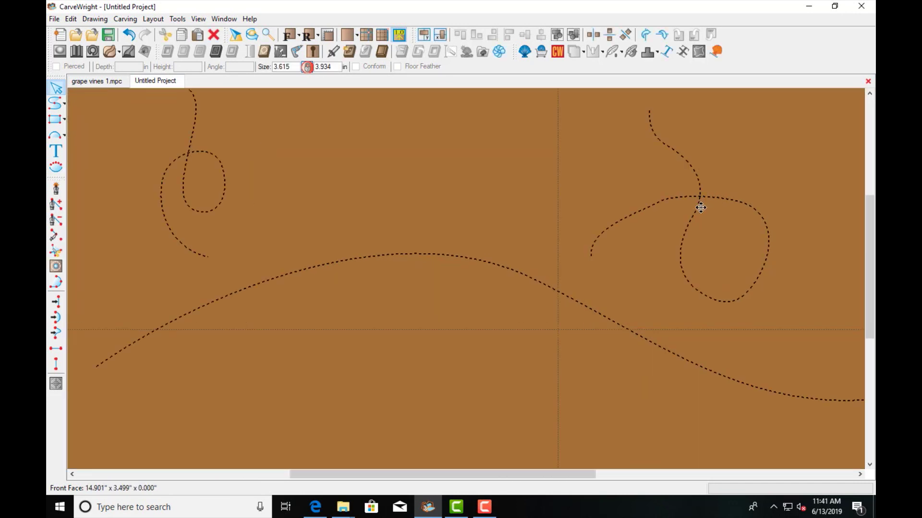
scroll(647, 249, down, 3)
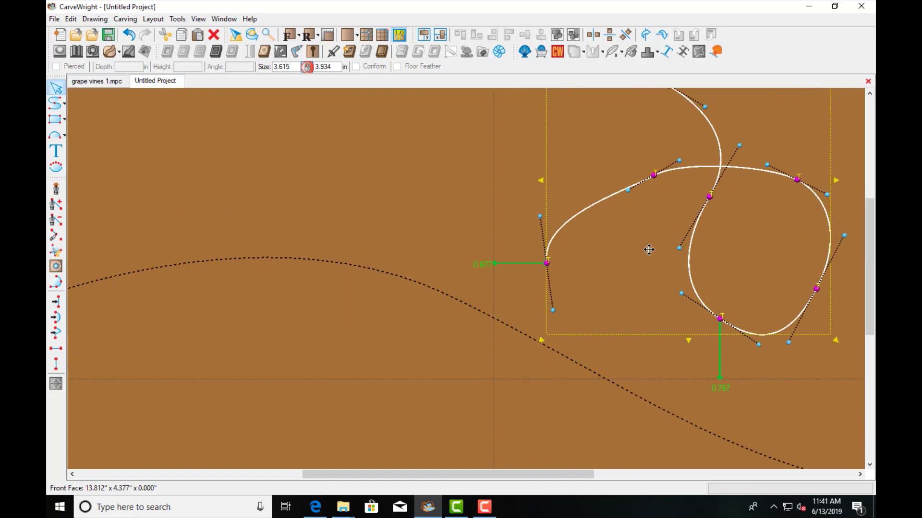
scroll(649, 249, down, 1)
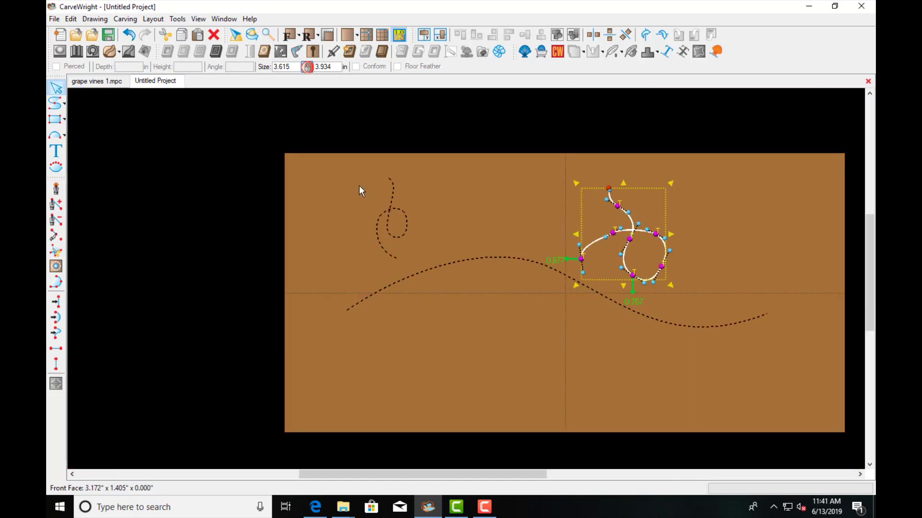
click(342, 174)
drag(323, 164, 789, 370)
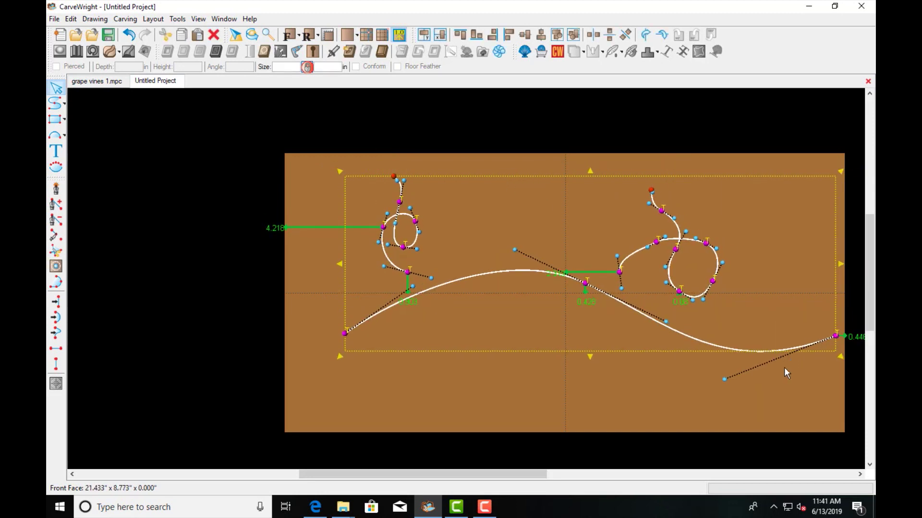
click(479, 262)
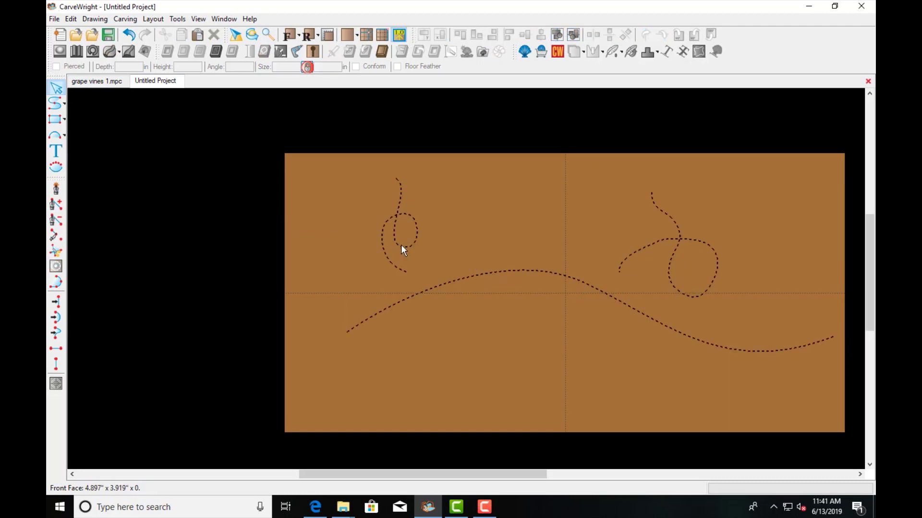
click(446, 281)
- Apply the fourth rounded depth profile at 0.125 in deep to the S-shaped stem
drag(449, 280, 437, 287)
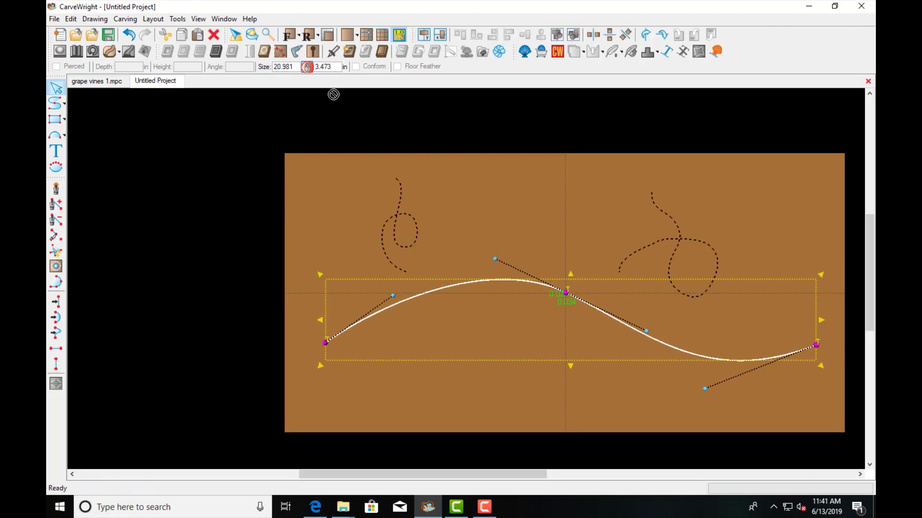
click(351, 51)
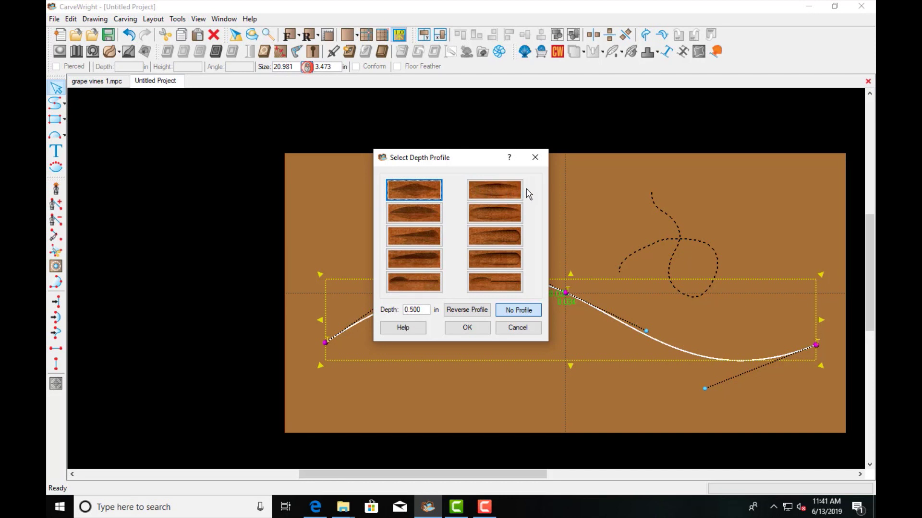
click(503, 213)
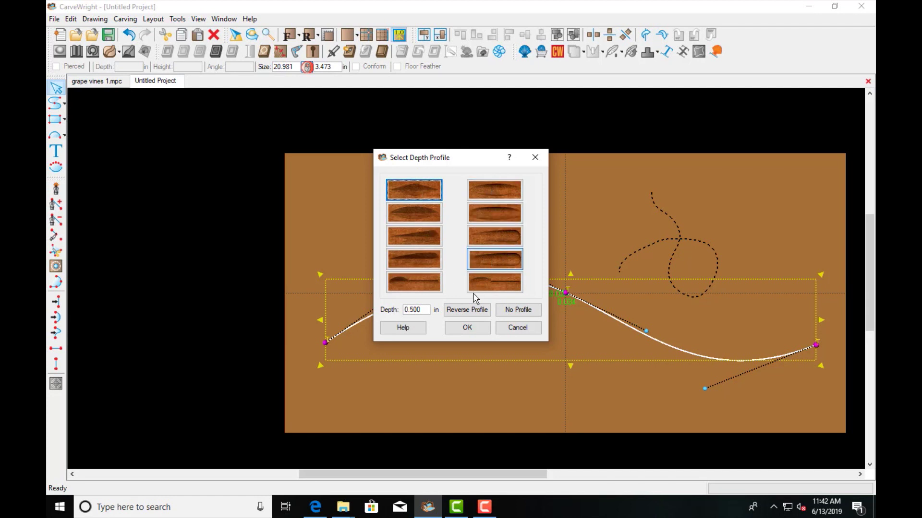
double_click(424, 310)
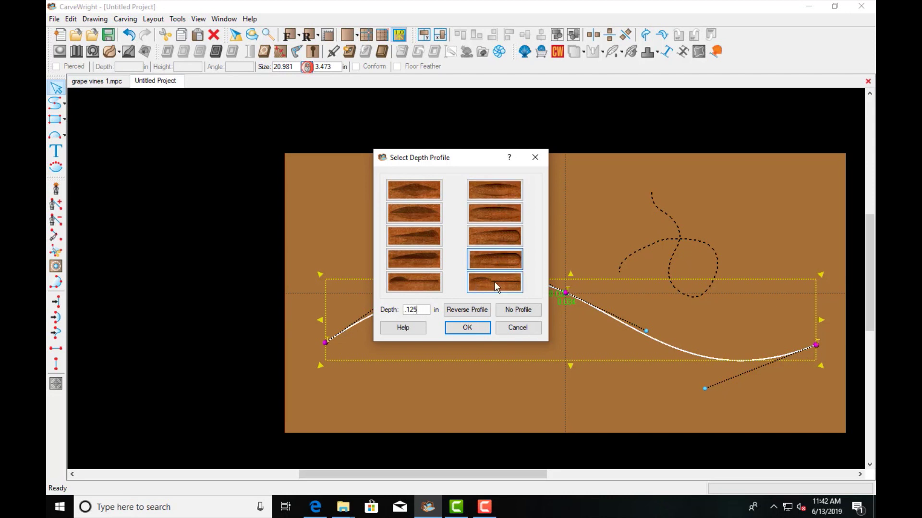
click(502, 259)
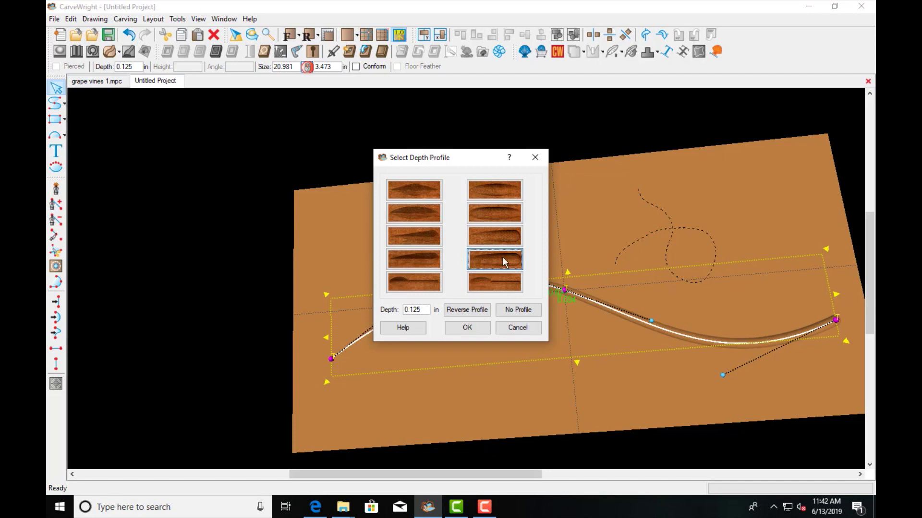
click(468, 328)
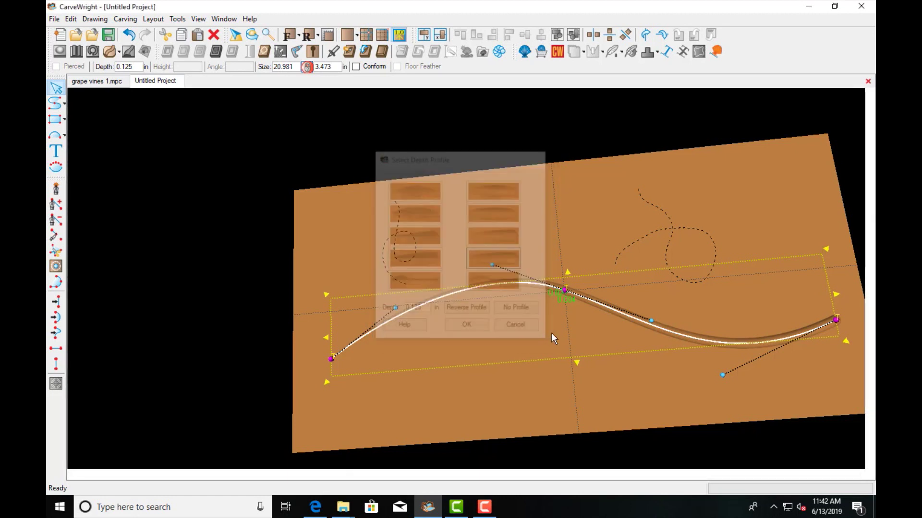
- Return to a front view, pick the stem Bezier in the Carving List, and group it
click(573, 312)
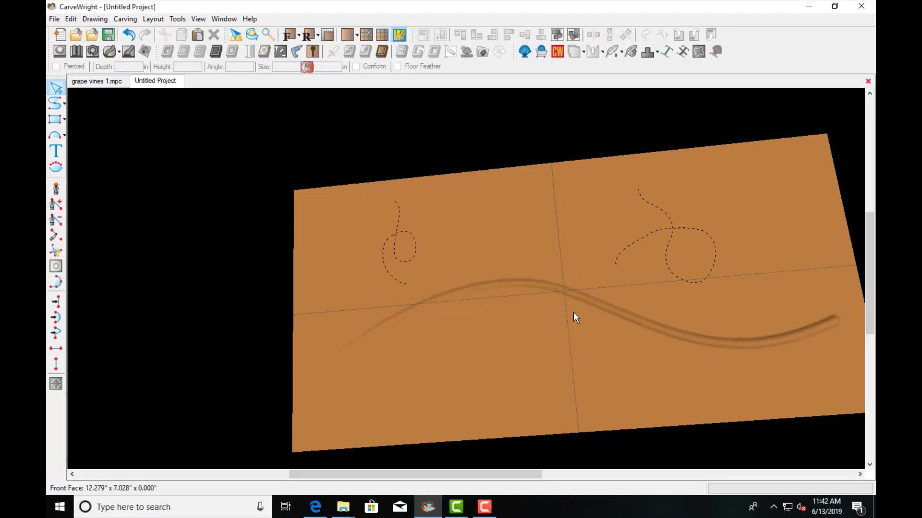
right_drag(606, 308, 637, 280)
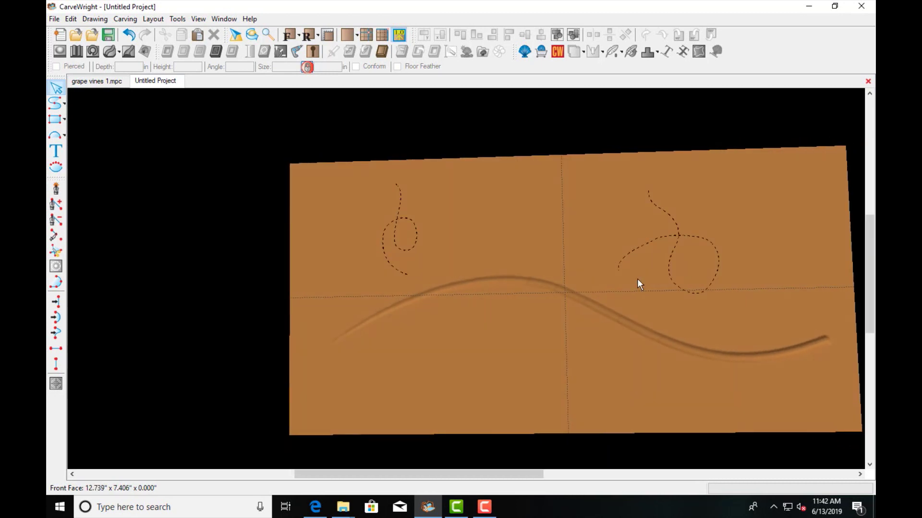
click(597, 307)
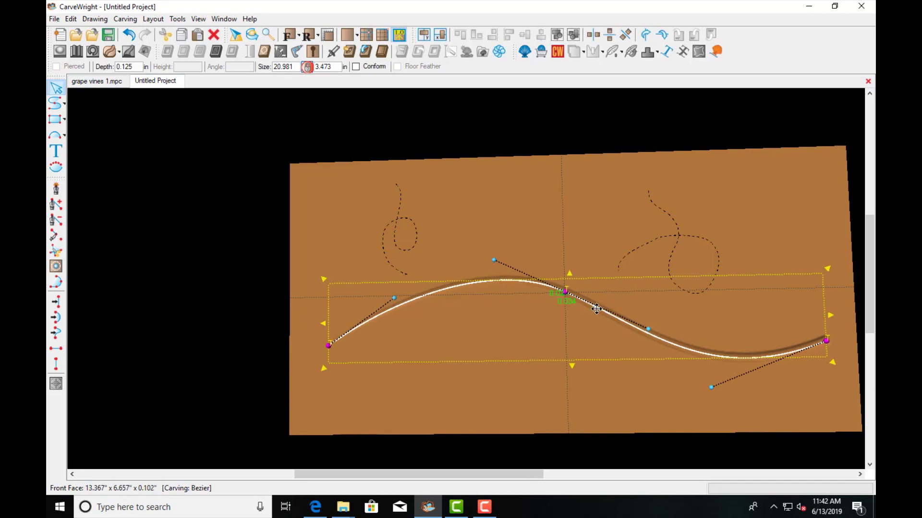
click(224, 19)
mouse_move(198, 19)
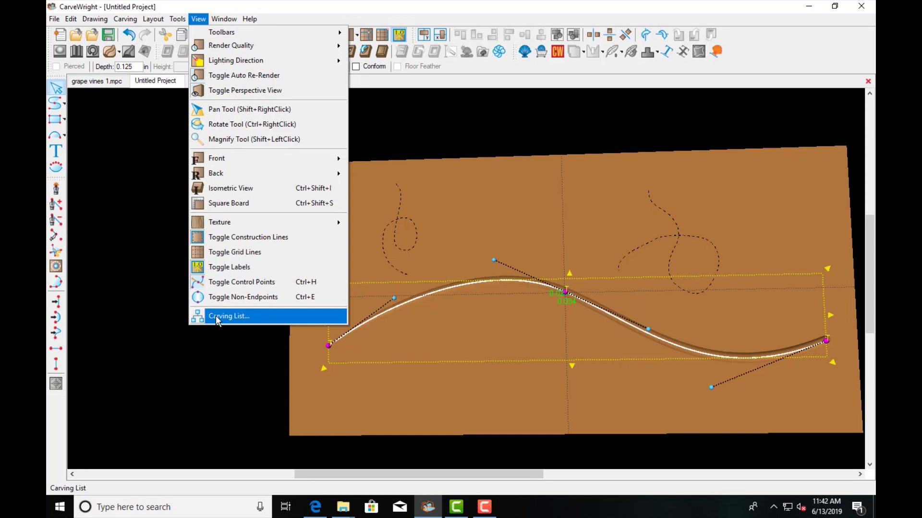
click(217, 317)
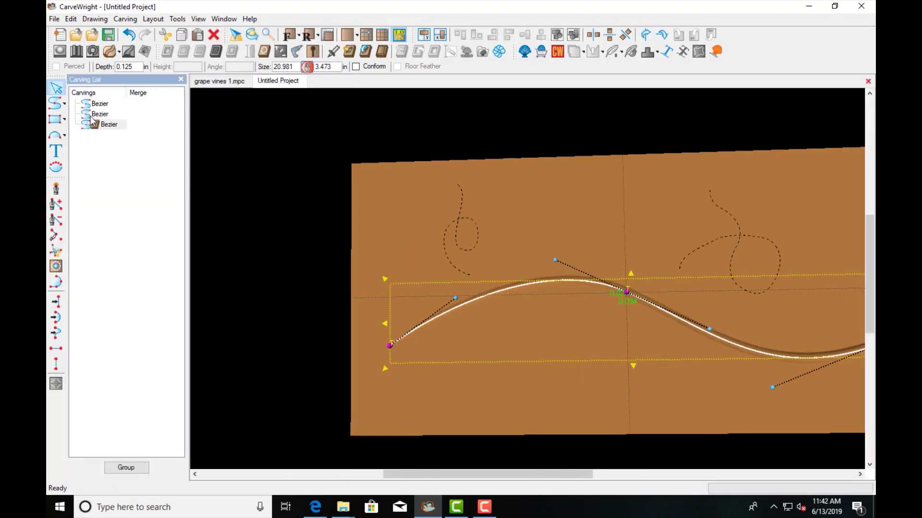
click(93, 129)
click(132, 472)
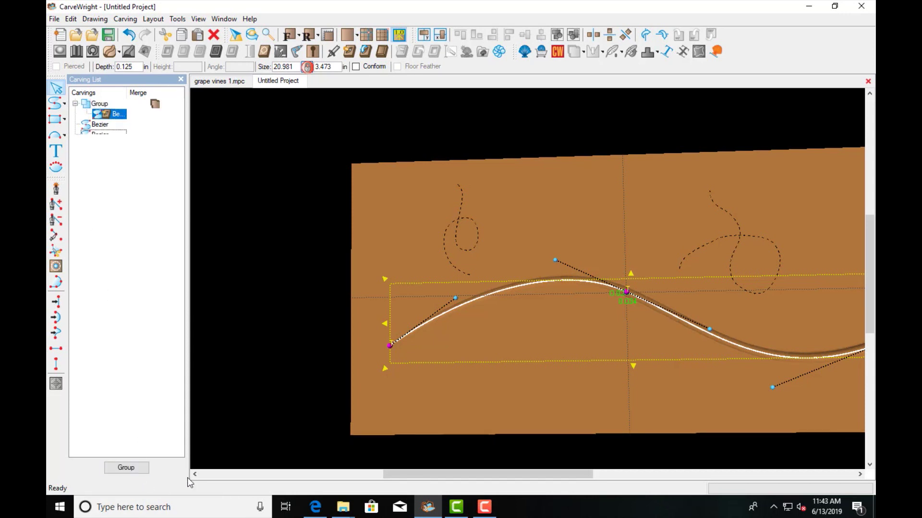
click(96, 104)
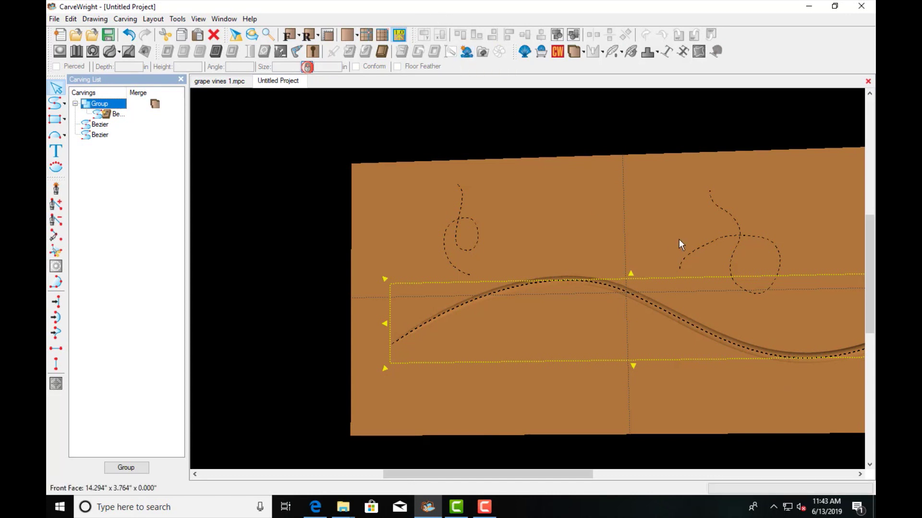
- Save the stem group to Favorites as the pattern 'thin stem 2'
scroll(807, 352, down, 4)
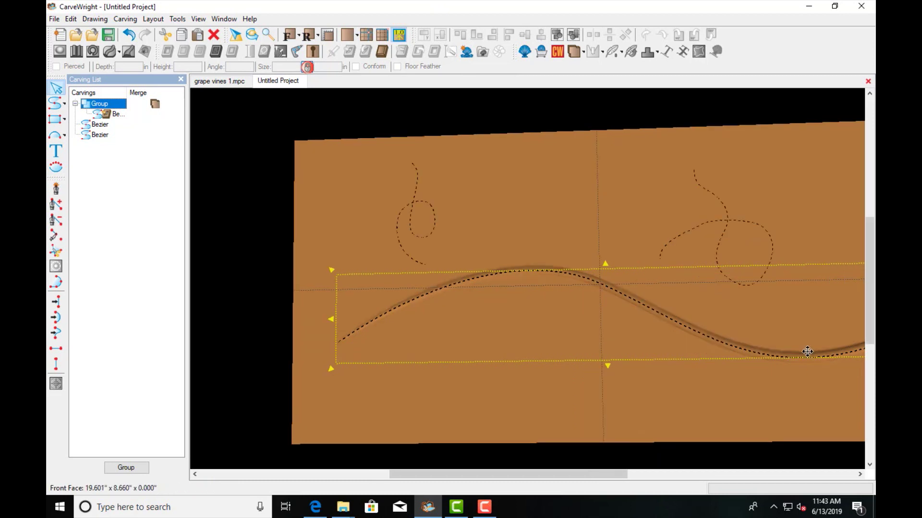
scroll(845, 350, up, 1)
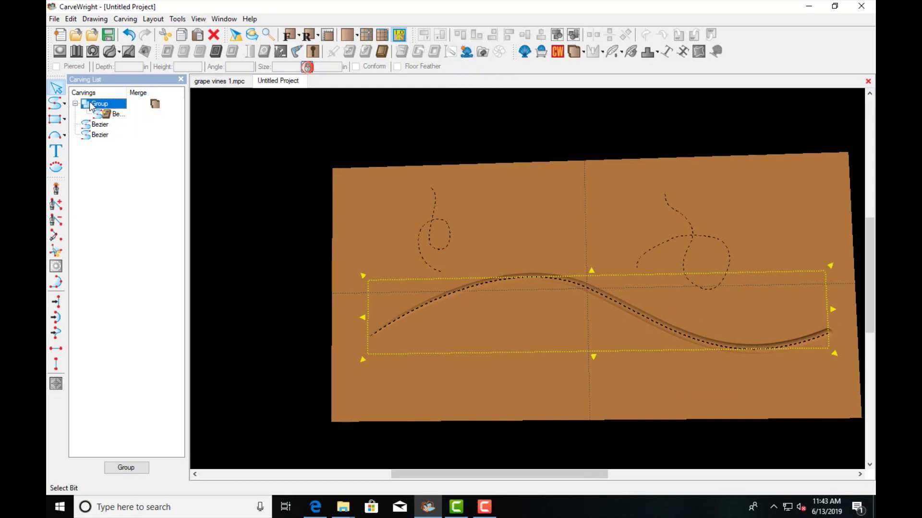
click(107, 116)
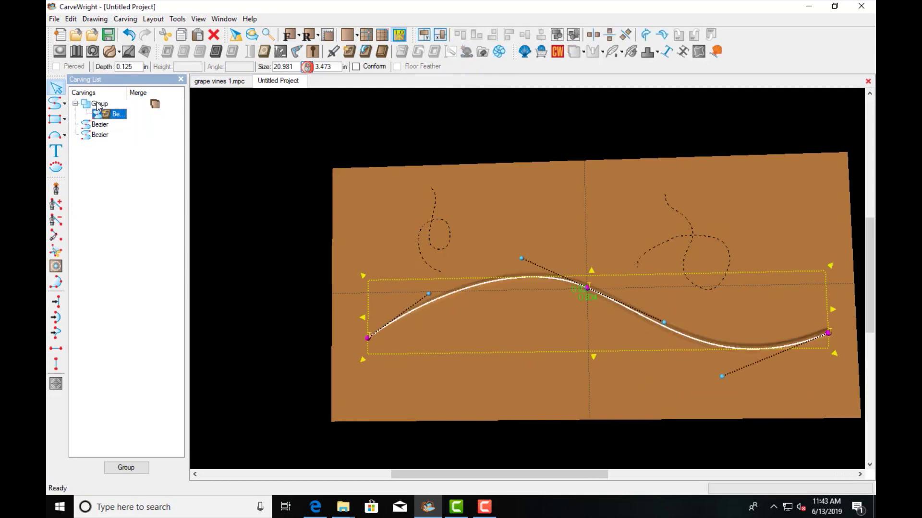
click(120, 103)
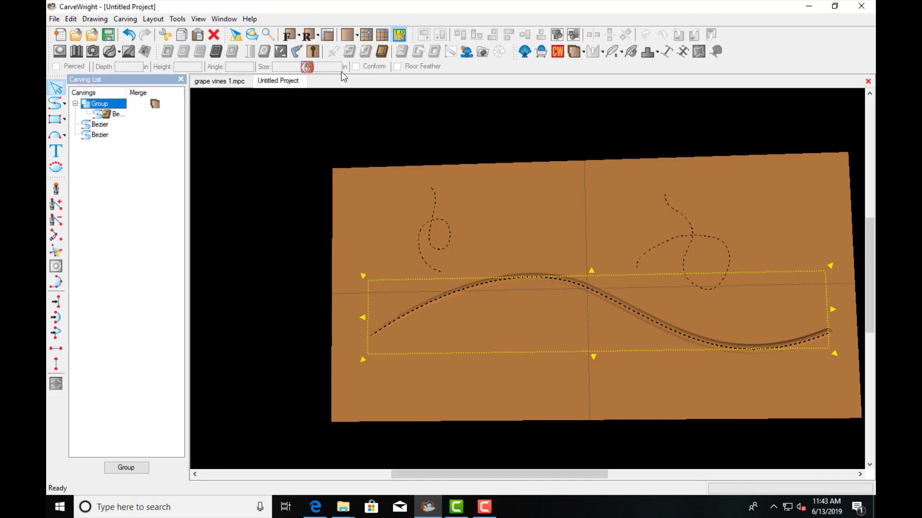
click(468, 52)
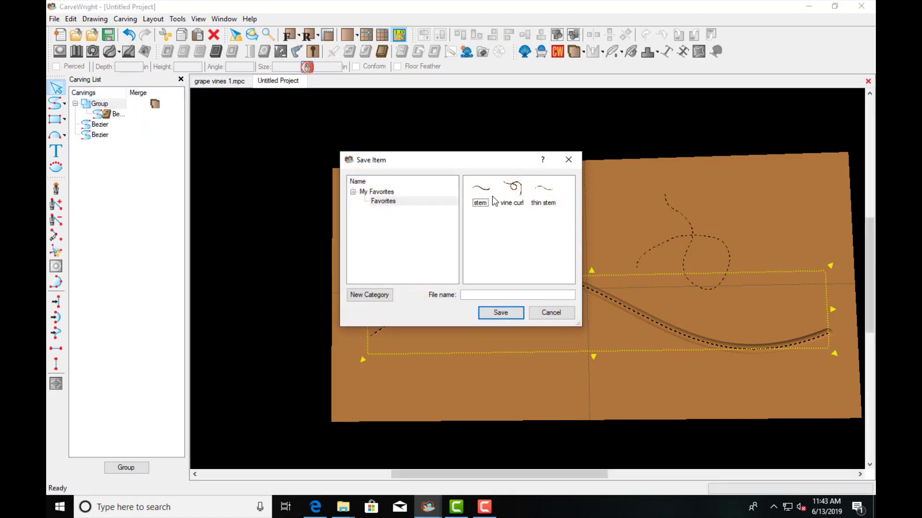
click(545, 192)
click(497, 294)
click(501, 313)
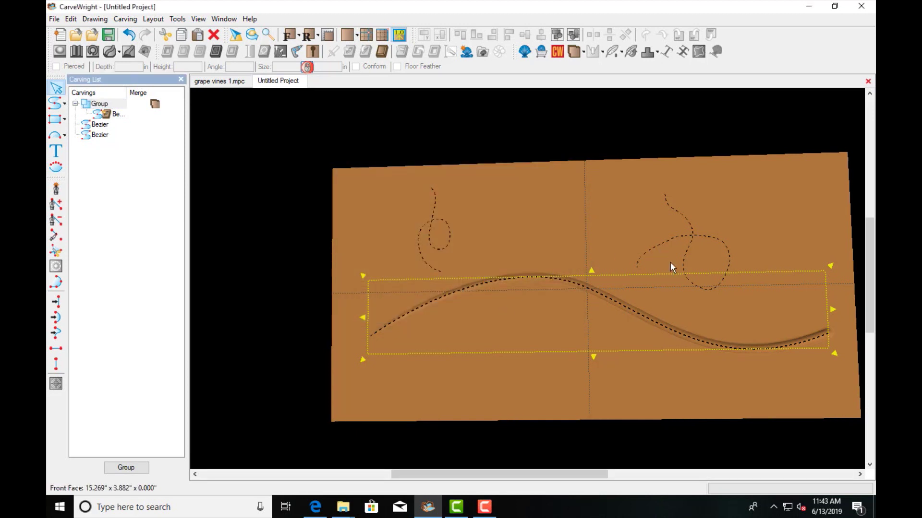
click(525, 53)
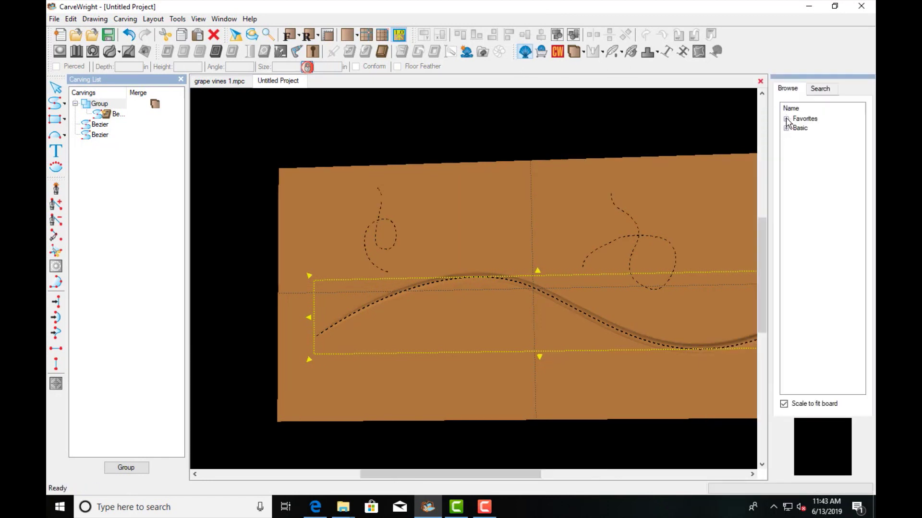
- Place the Favorites pattern 'thin stem 2' on the board's centre line below the stem
click(786, 120)
click(833, 173)
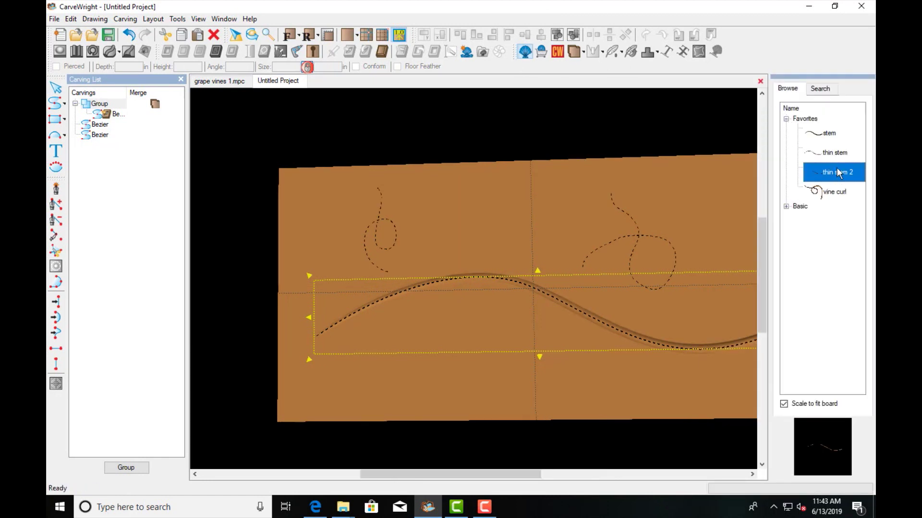
click(581, 374)
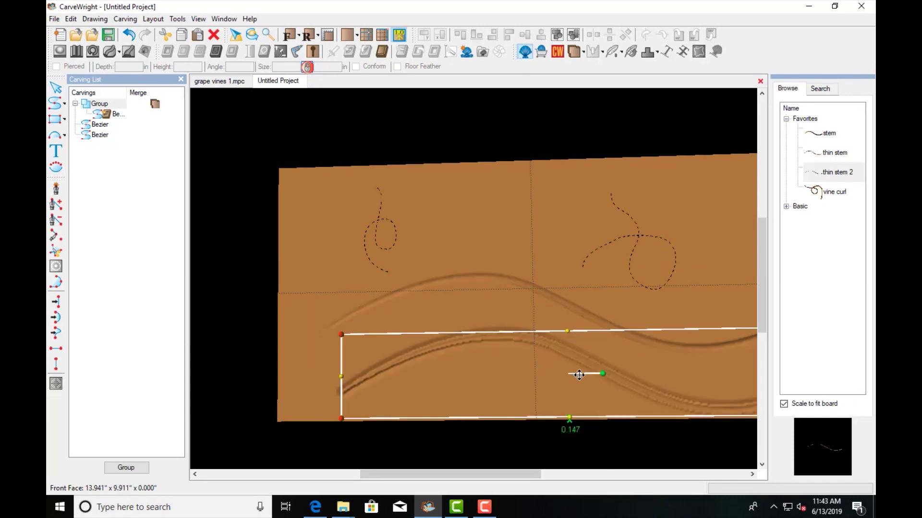
scroll(708, 377, up, 1)
scroll(711, 380, down, 3)
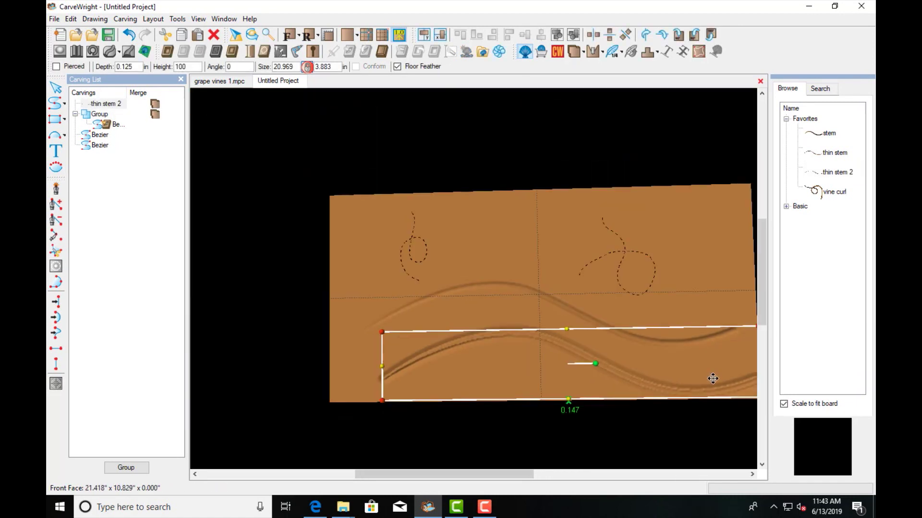
scroll(713, 386, up, 1)
drag(640, 372, 582, 362)
- Invert the placed thin stem 2 pattern, checking it from a perspective view
right_drag(541, 315, 433, 285)
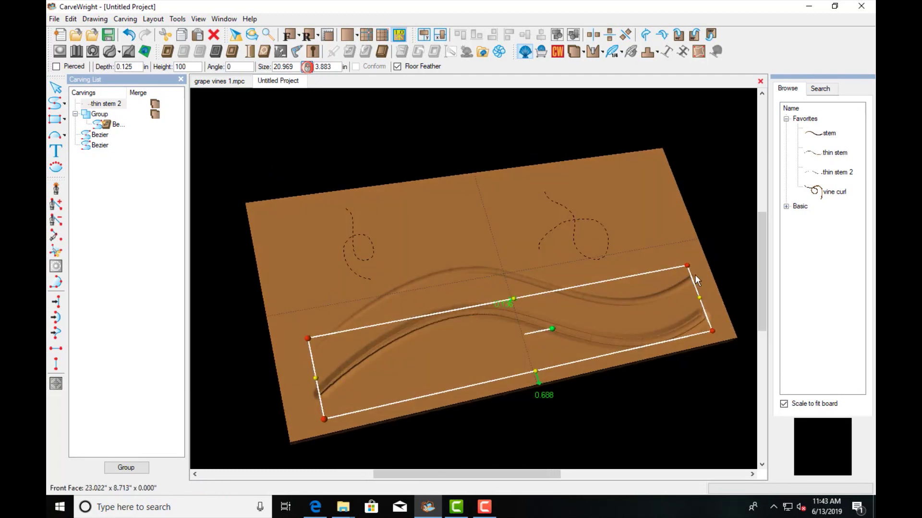
mouse_move(552, 336)
right_down()
mouse_move(560, 343)
mouse_move(561, 329)
right_up()
scroll(559, 328, up, 3)
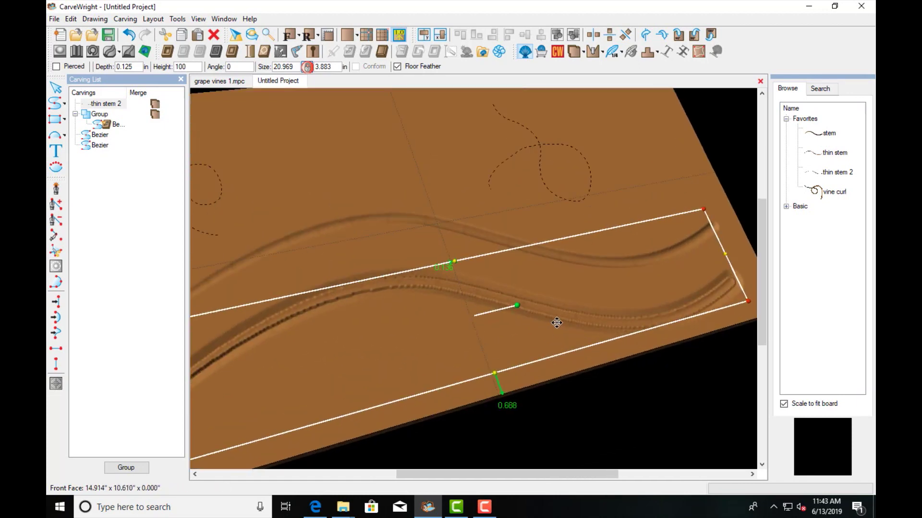
scroll(556, 323, up, 2)
right_drag(541, 335, 512, 366)
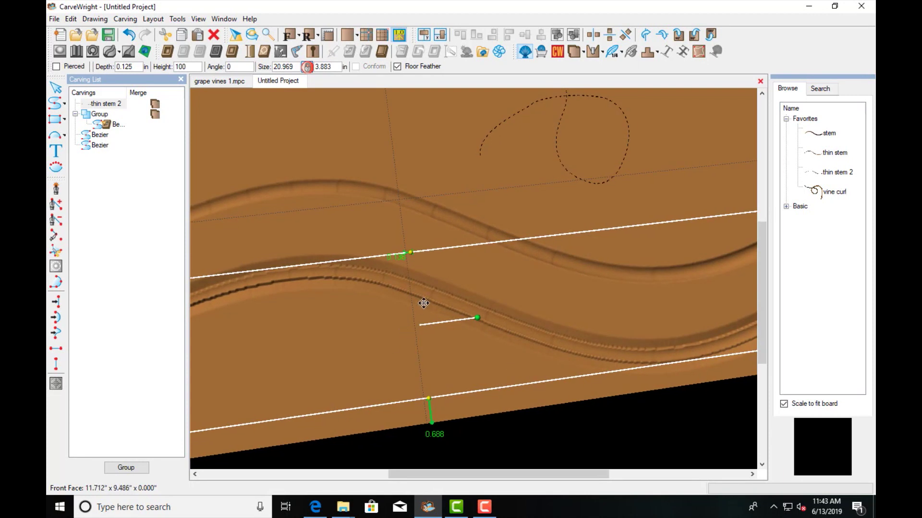
click(250, 52)
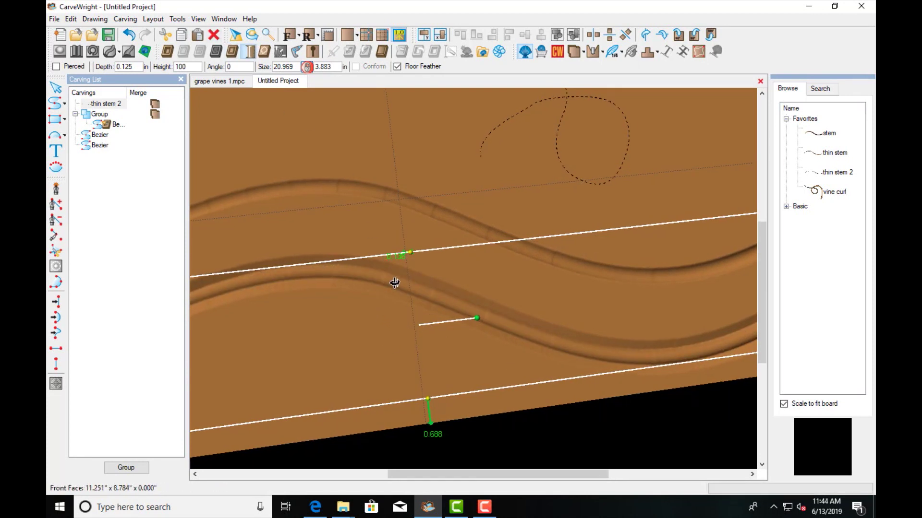
right_drag(395, 283, 465, 319)
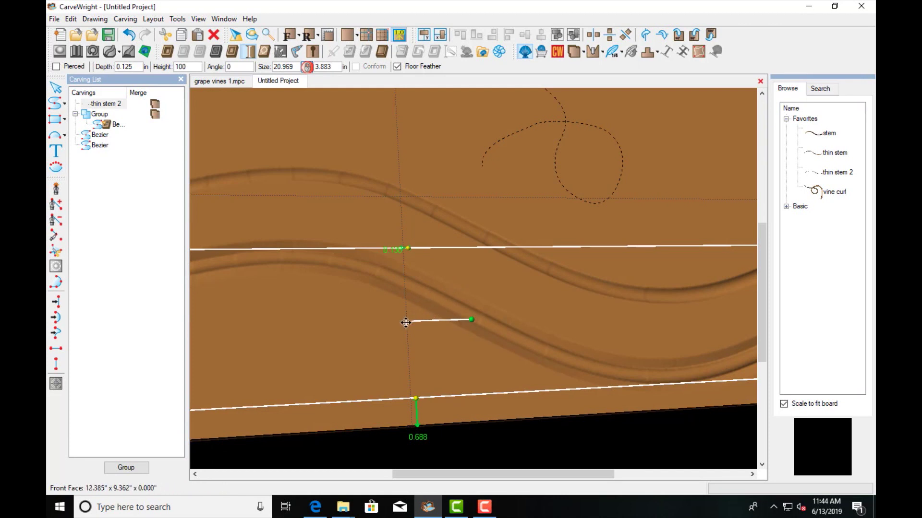
scroll(405, 323, down, 5)
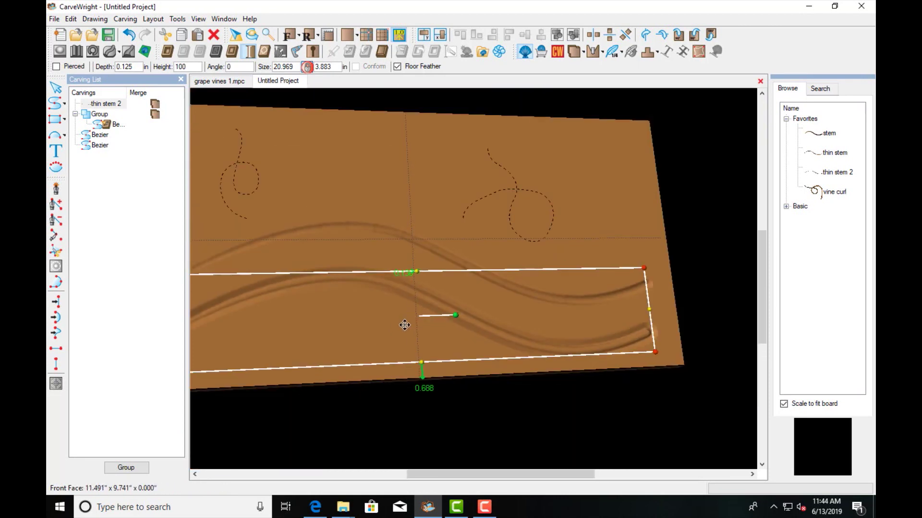
- Select the inverted thin stem 2 carving and put it into its own group
click(434, 196)
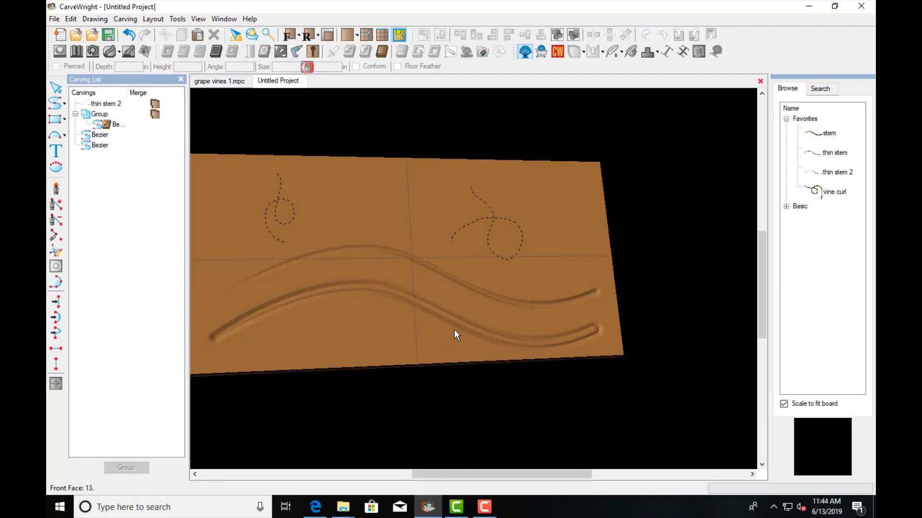
click(464, 321)
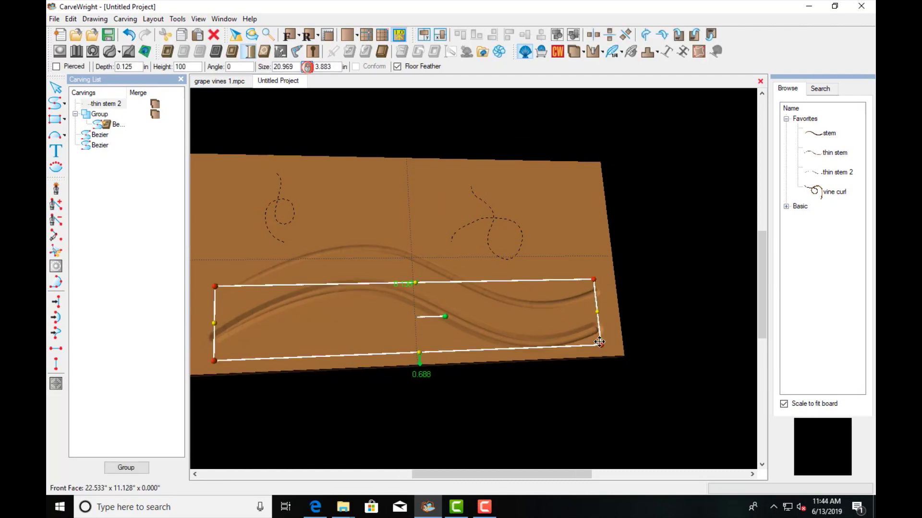
click(105, 105)
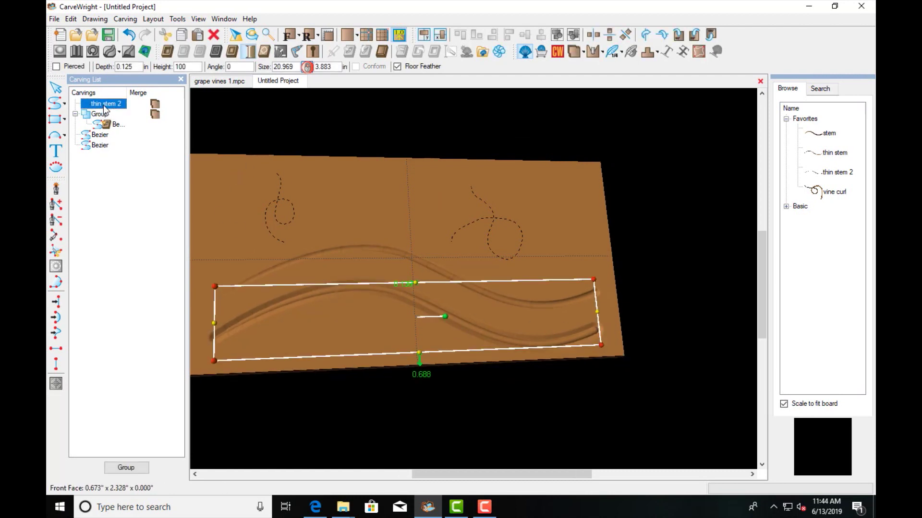
click(126, 468)
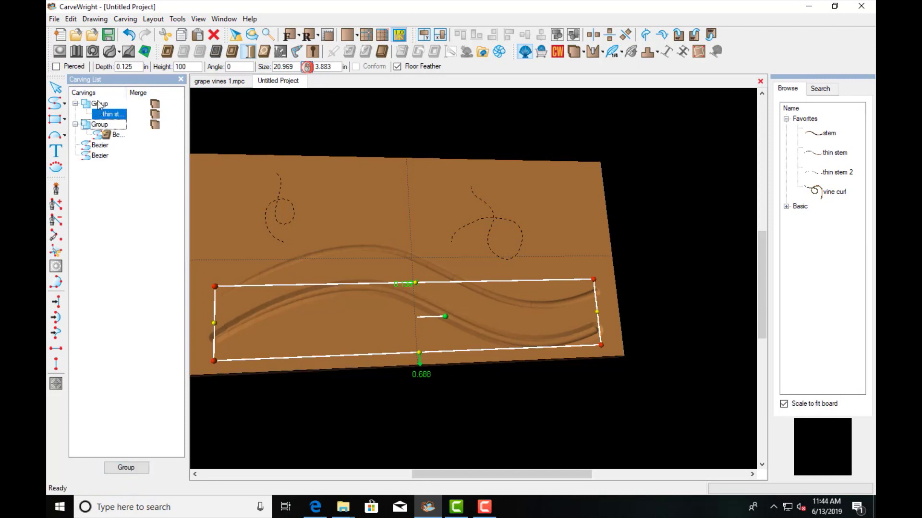
- Save the group over the existing 'thin stem 2' Favorite, then pick that pattern in Favorites
click(99, 104)
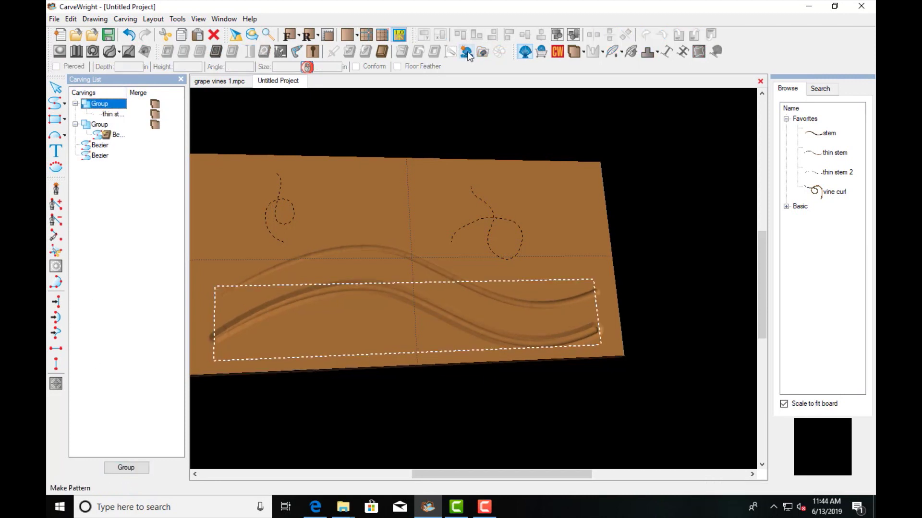
click(467, 51)
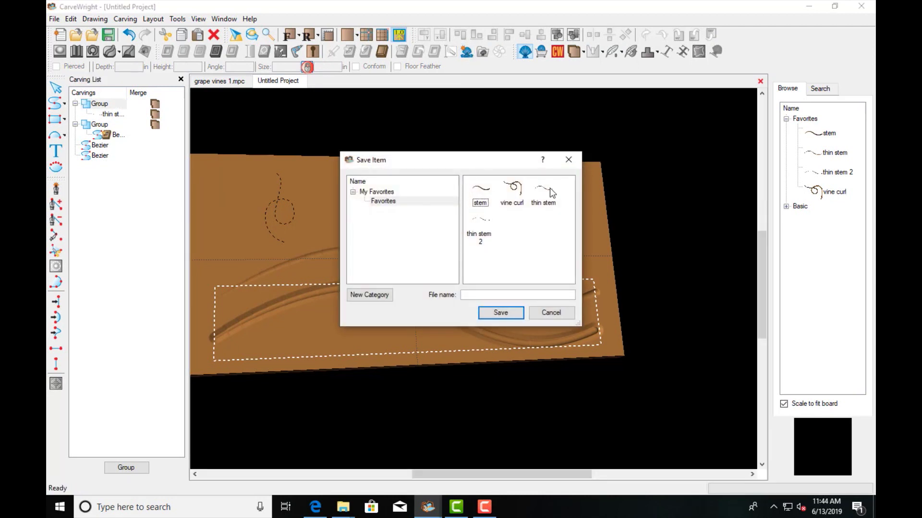
click(501, 313)
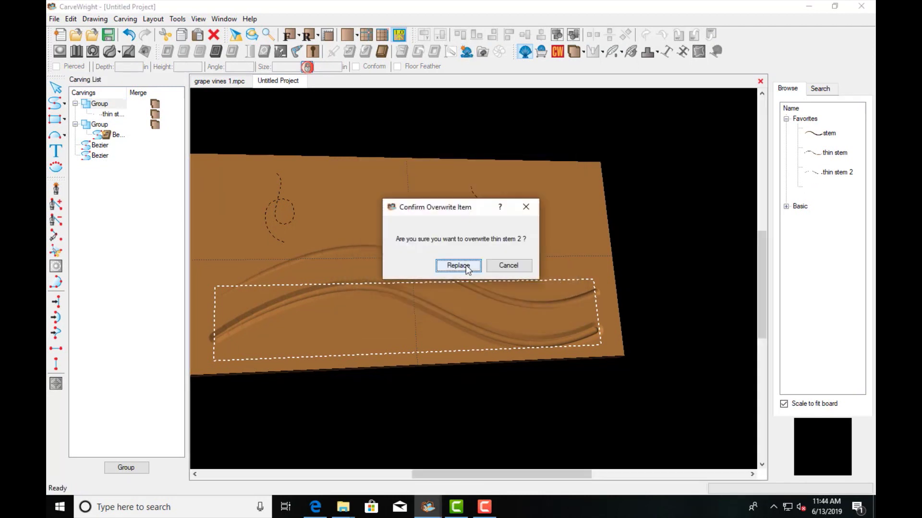
click(458, 265)
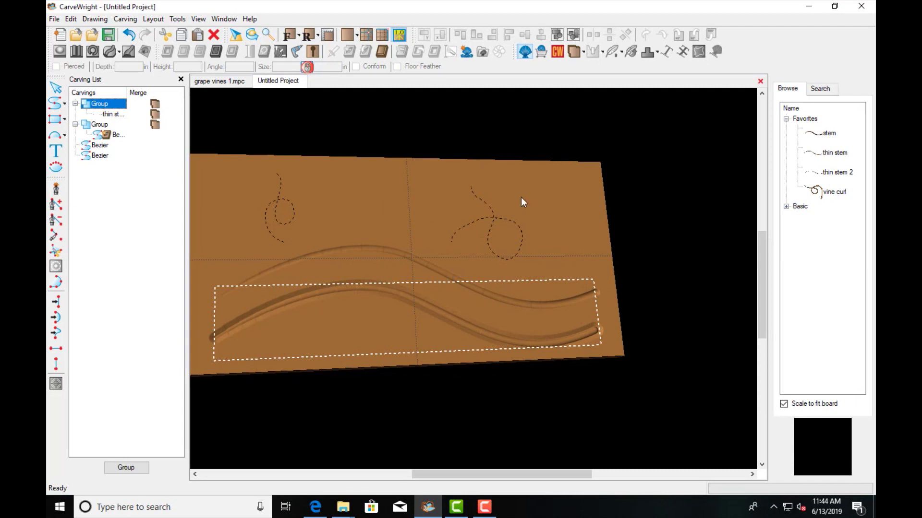
click(786, 119)
click(825, 171)
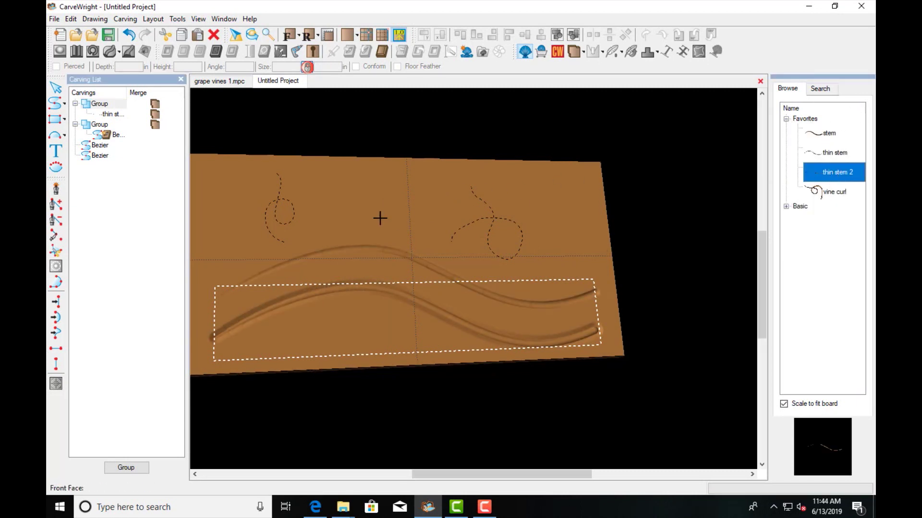
- Place a third thin stem 2 copy stretched across the top of the board
click(447, 236)
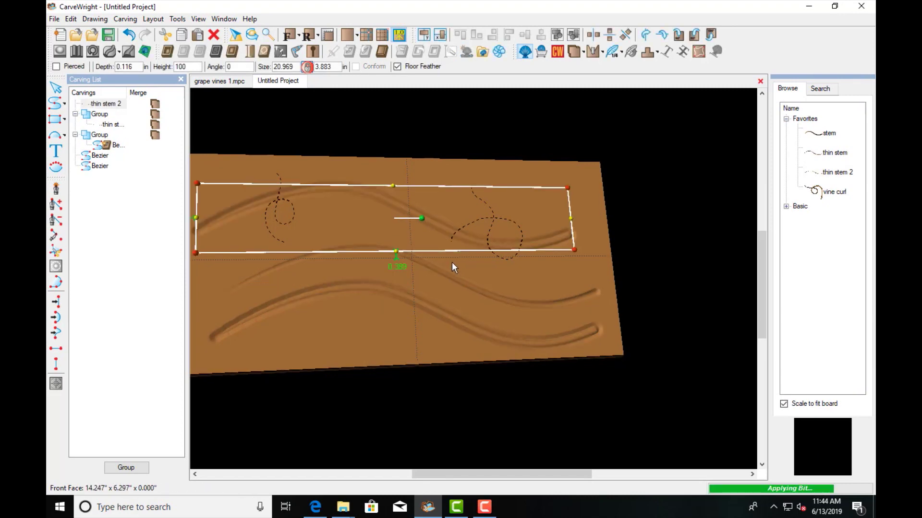
middle_drag(452, 263, 434, 232)
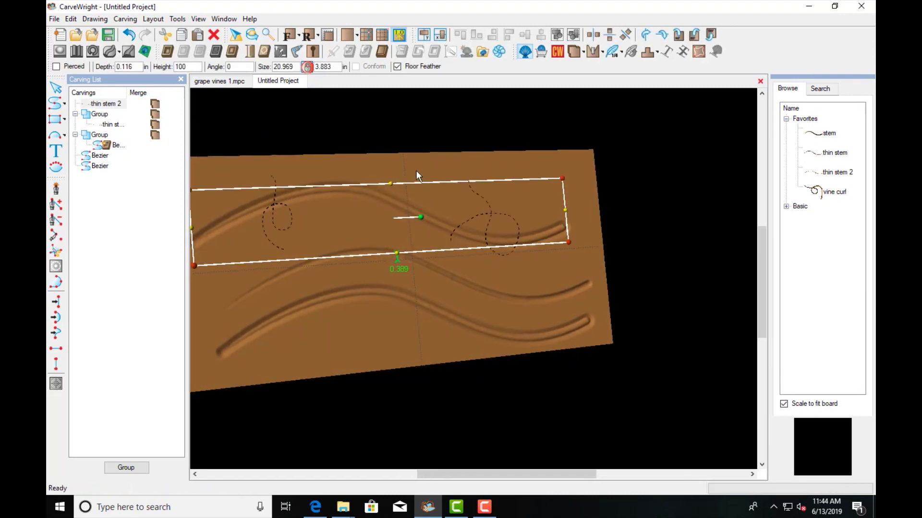
click(425, 256)
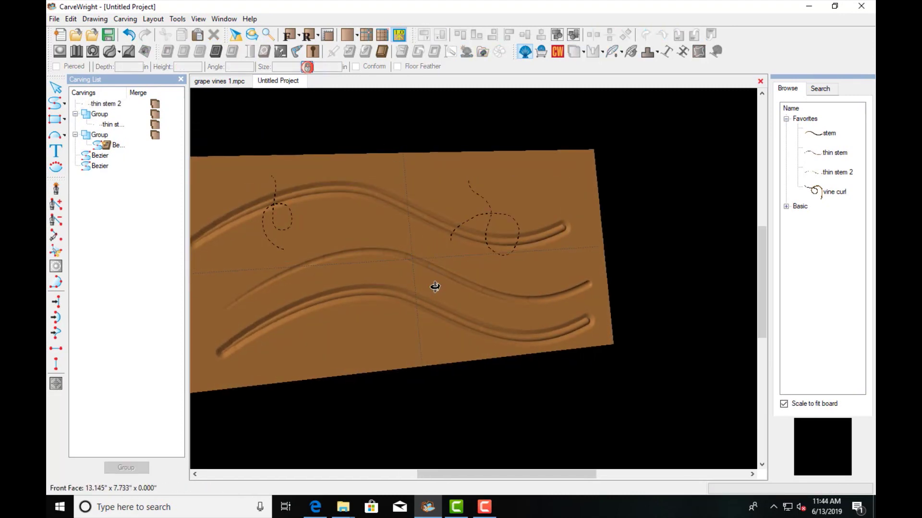
- Enlarge the dashed vine curl outline on the right by dragging its corner
middle_drag(436, 284, 400, 204)
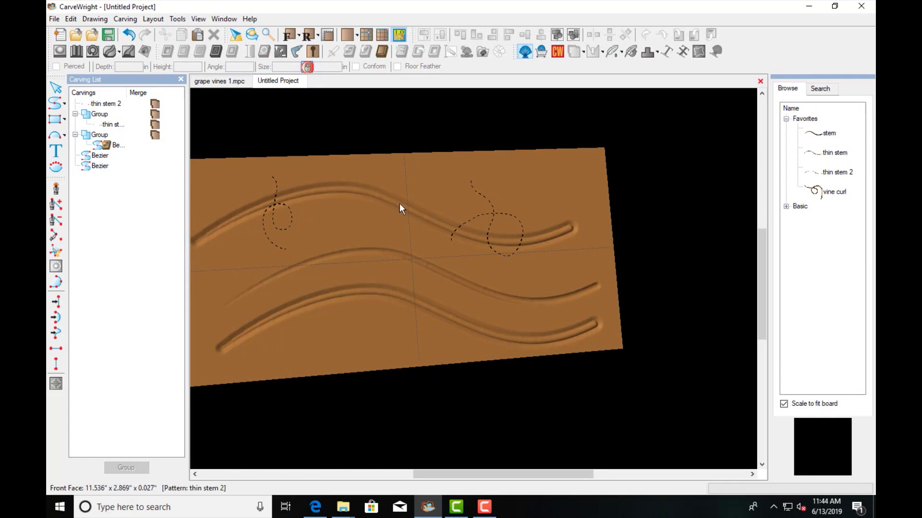
click(493, 204)
drag(528, 257, 591, 326)
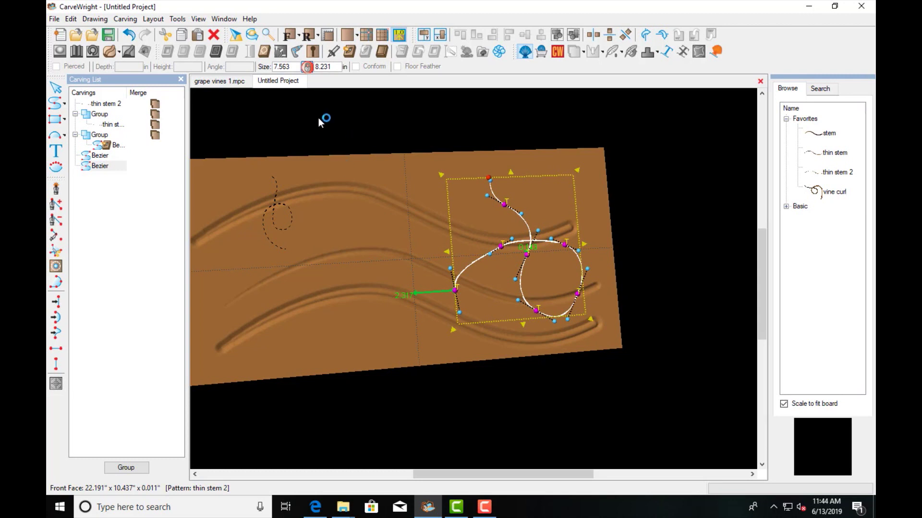
- Carve the enlarged curl with the fourth right-column rounded profile at 0.125 in depth
click(350, 51)
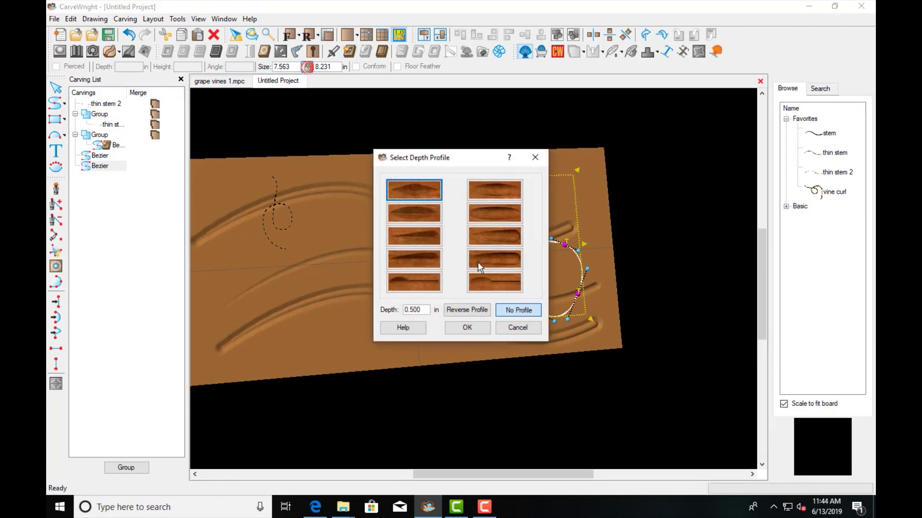
click(505, 258)
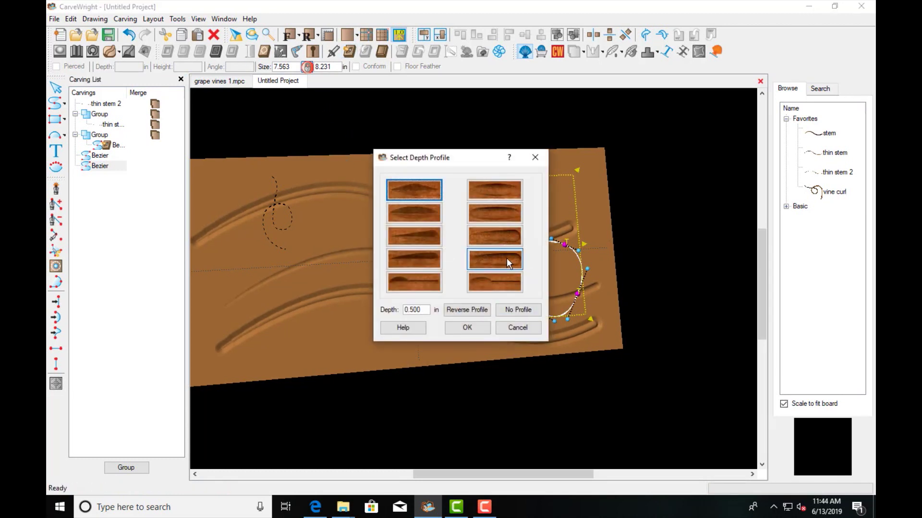
double_click(428, 308)
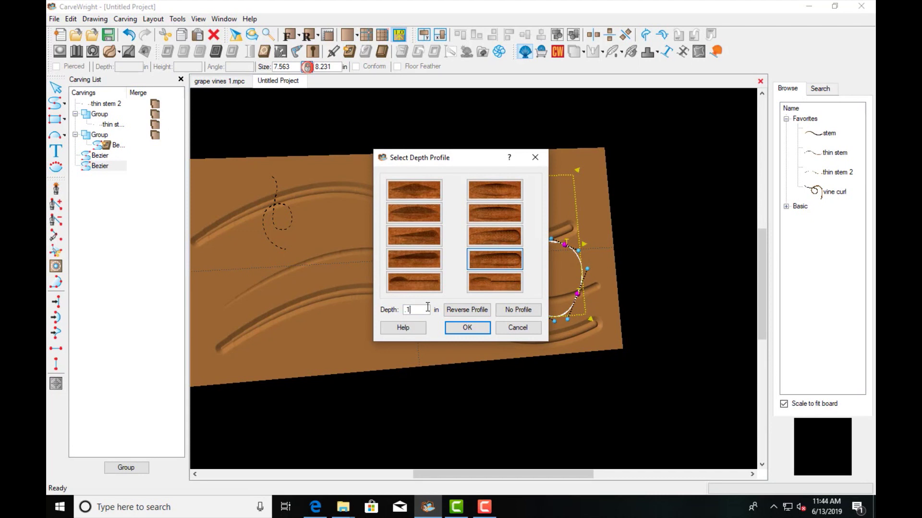
click(467, 328)
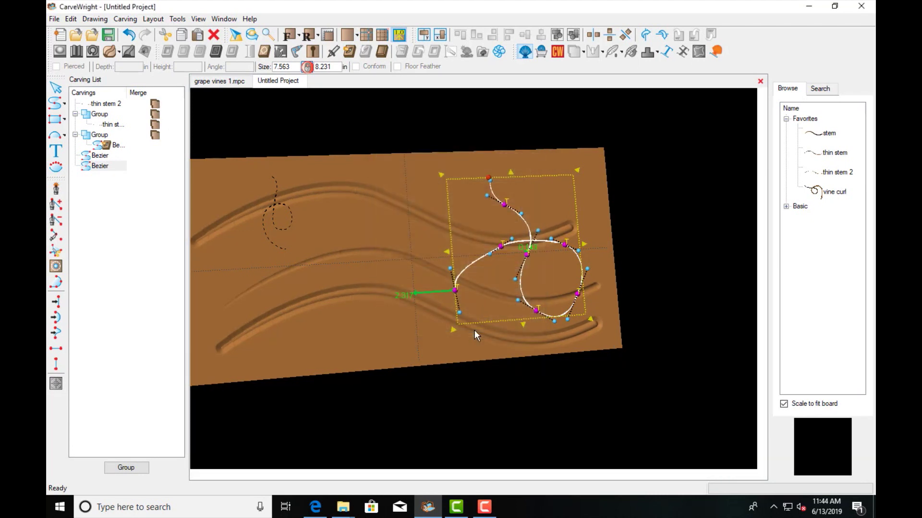
click(596, 197)
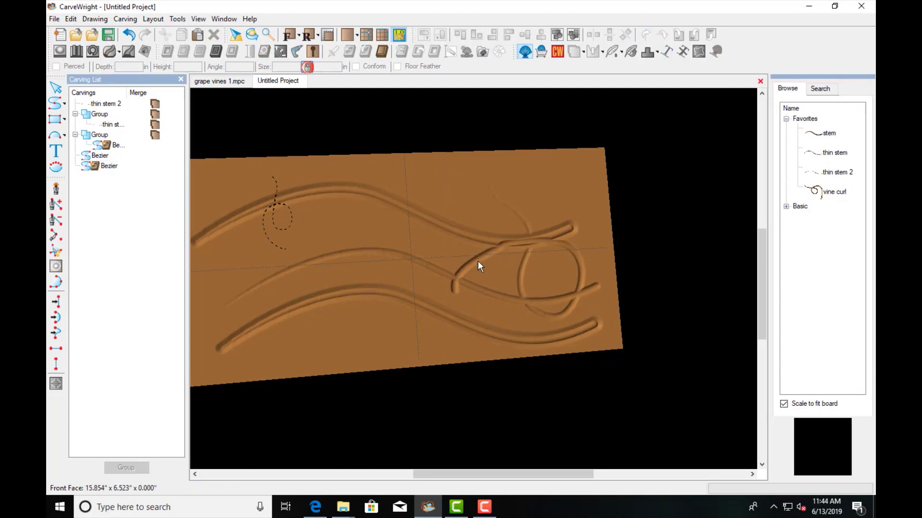
- Delete the upper thin stem 2 stem and the remaining wavy stems
click(432, 267)
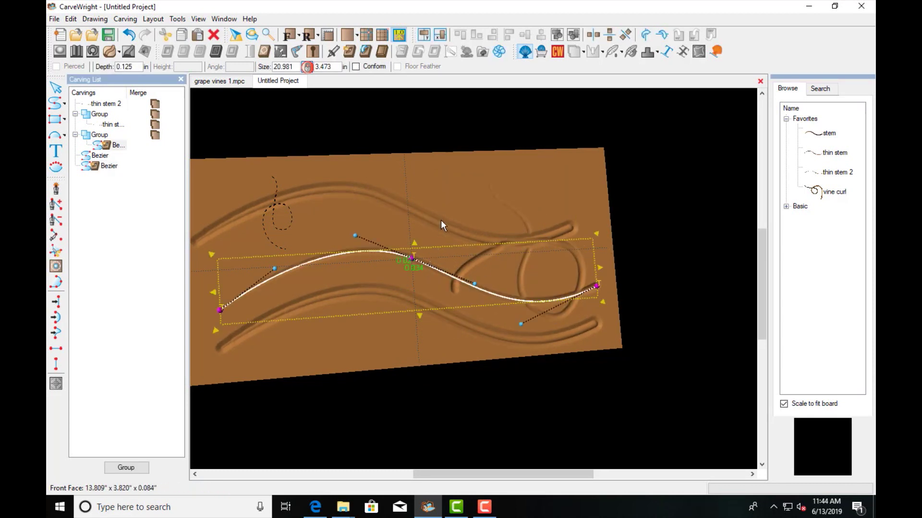
click(440, 223)
key(Delete)
click(422, 257)
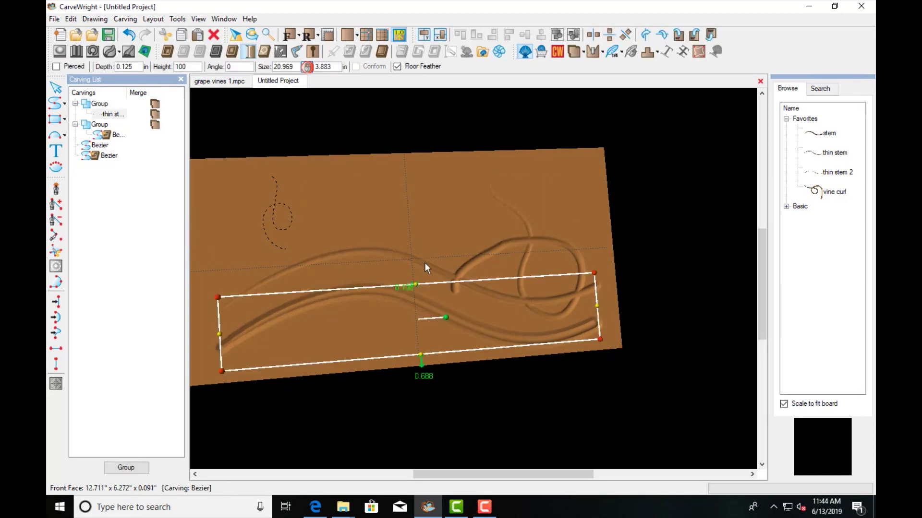
key(Delete)
click(424, 263)
key(Delete)
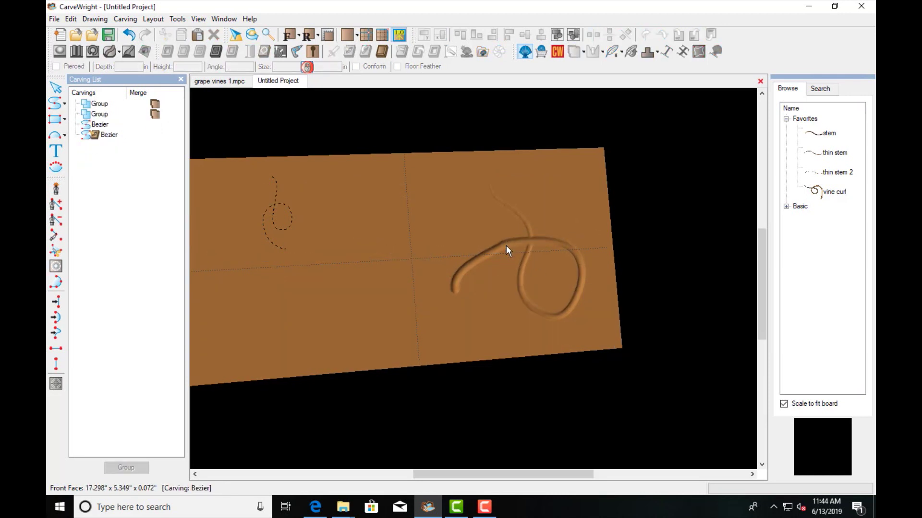
- Select the remaining carved loop curve, checking it carved on its own
click(506, 246)
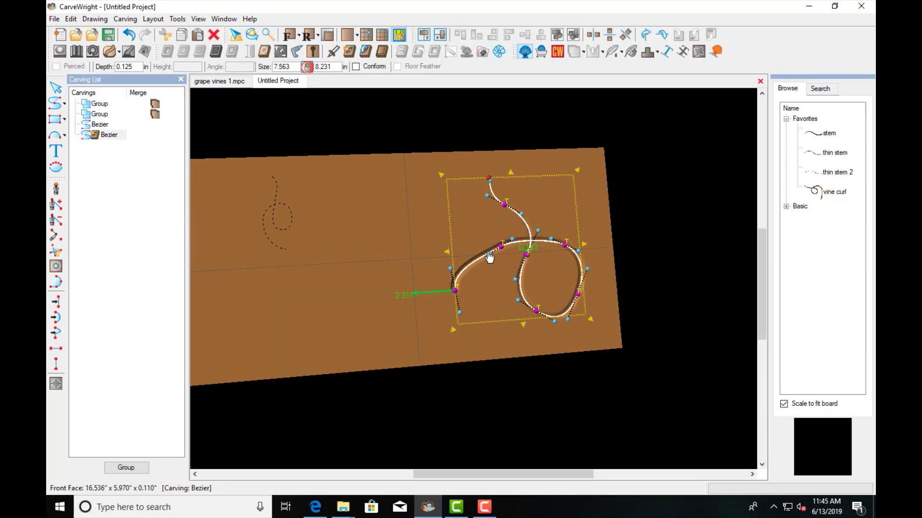
click(489, 257)
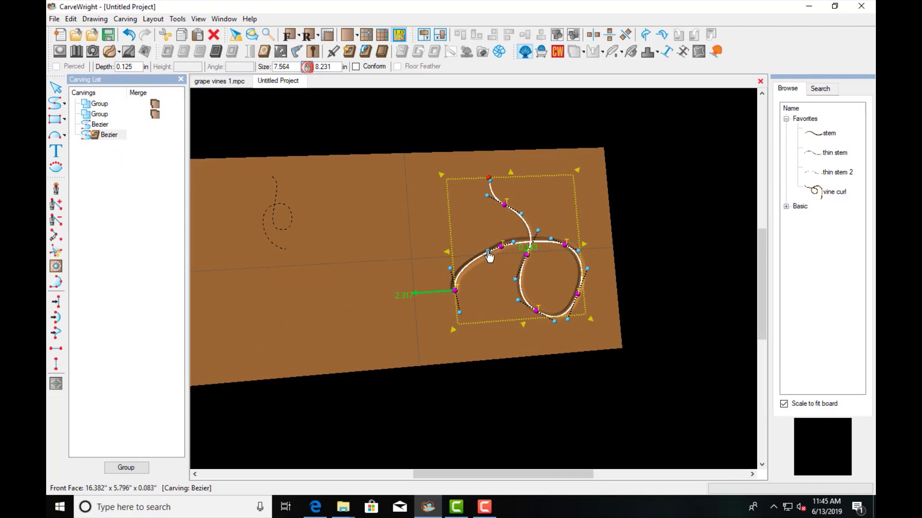
click(604, 256)
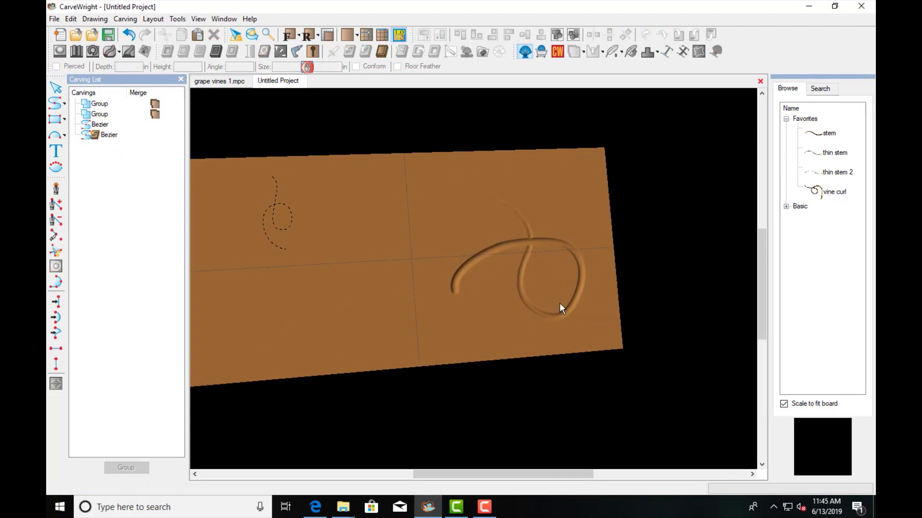
click(504, 246)
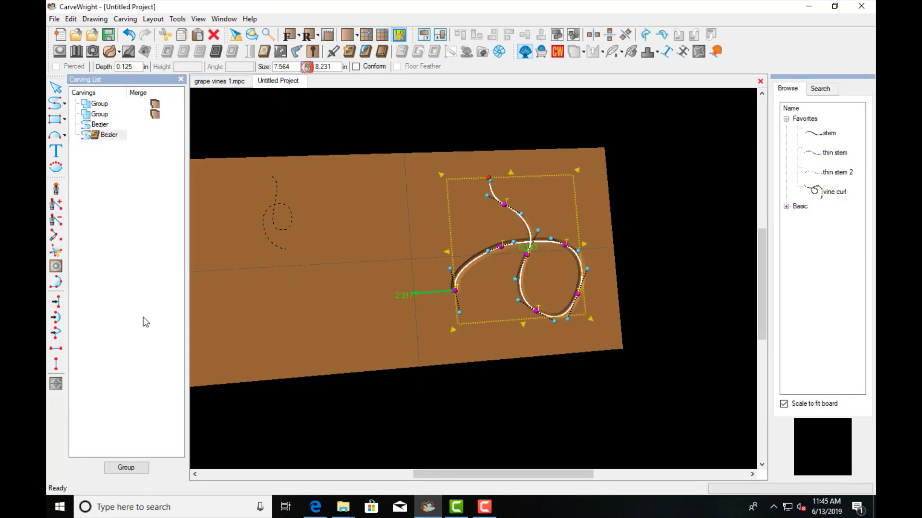
- Move the loop Bezier into the first group and save that group to Favorites as 'vine curl'
drag(96, 139, 99, 106)
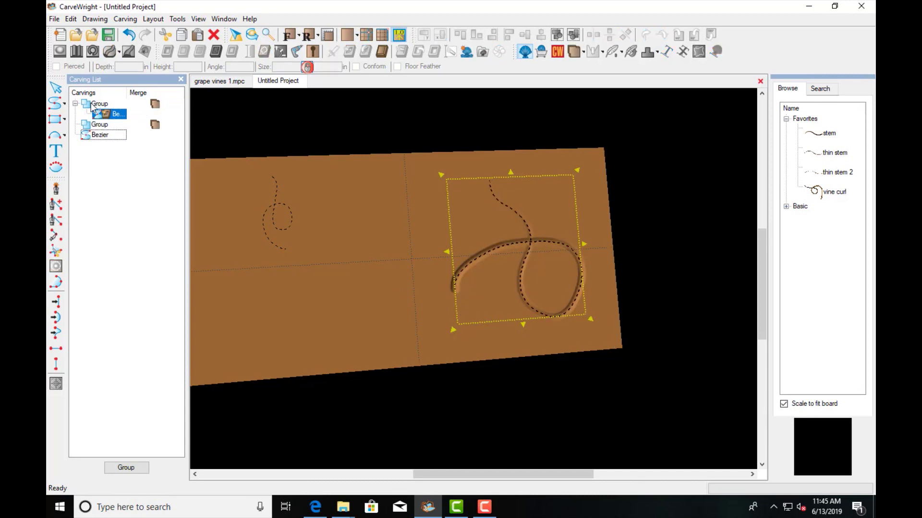
click(88, 105)
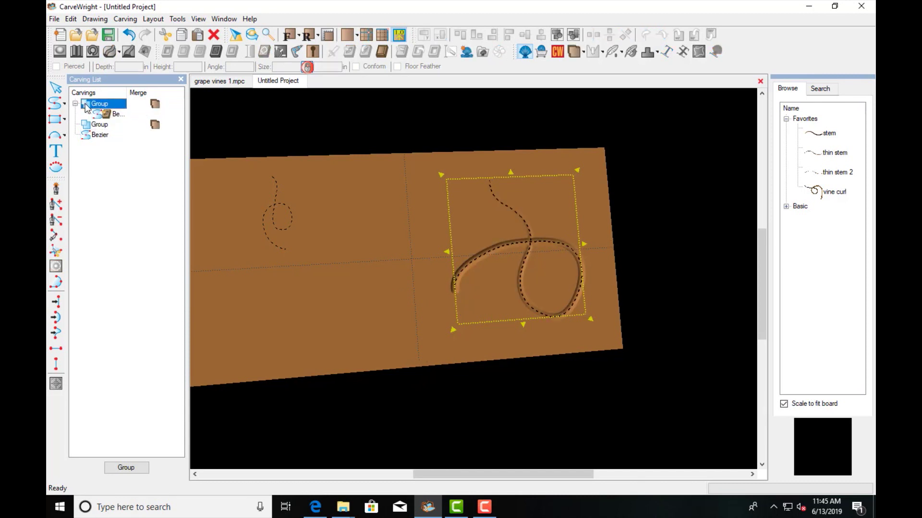
click(458, 52)
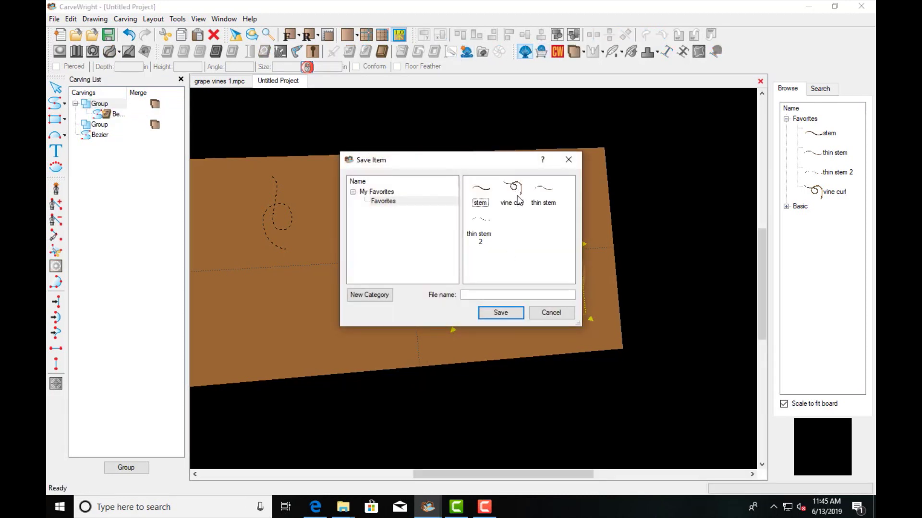
click(519, 200)
click(499, 295)
click(500, 313)
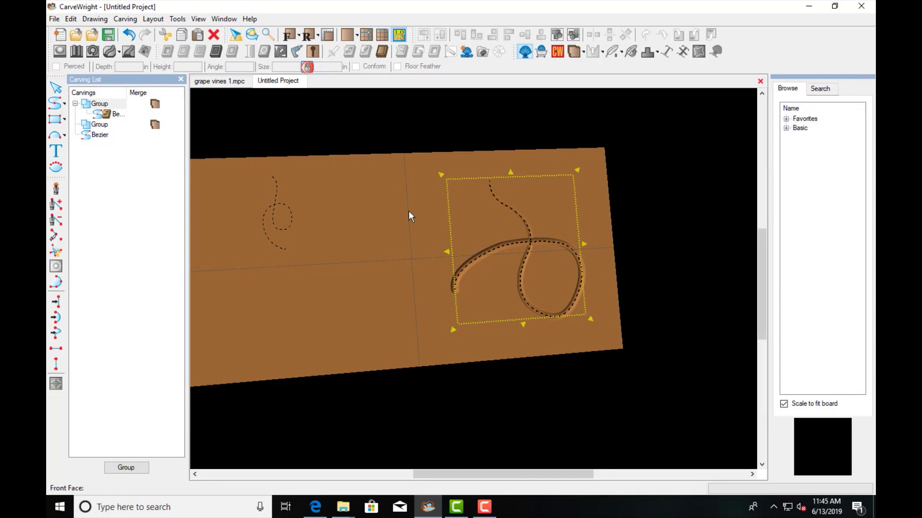
- Enlarge the small left curl to about 10 in tall and carve it 0.125 in deep
click(287, 226)
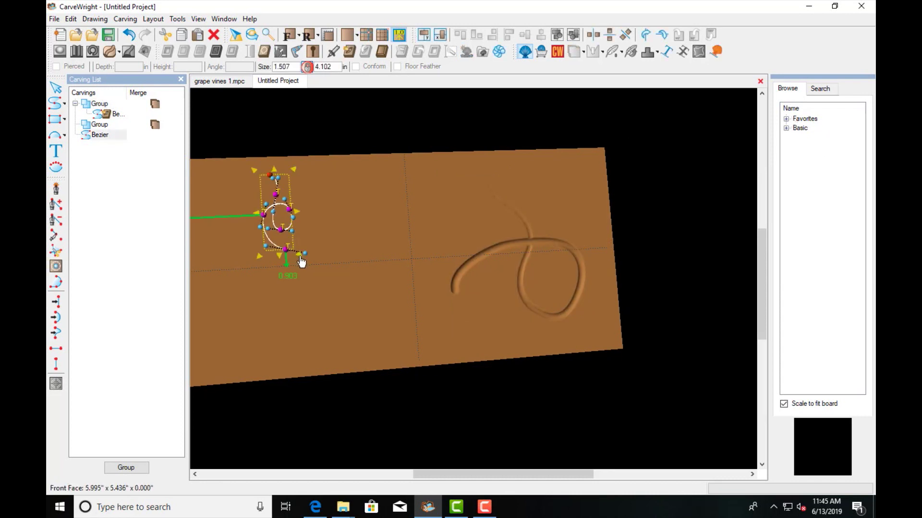
drag(301, 262, 358, 330)
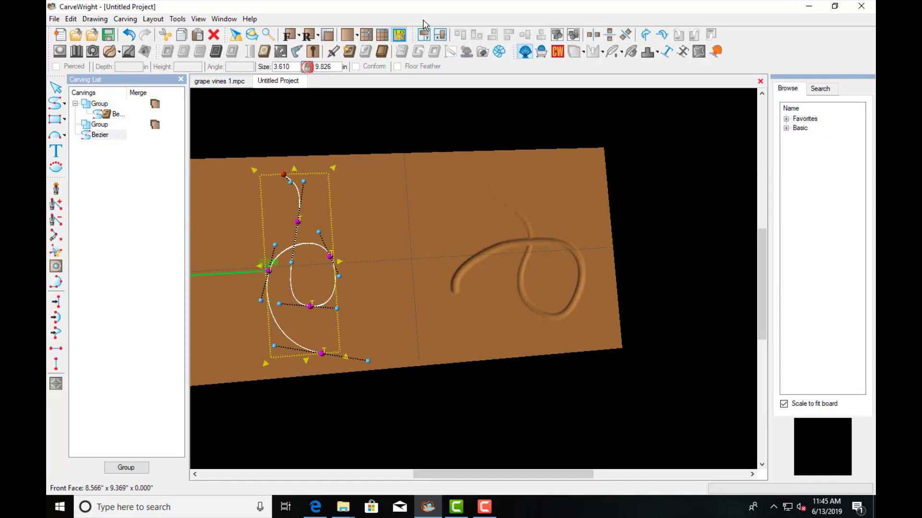
click(365, 52)
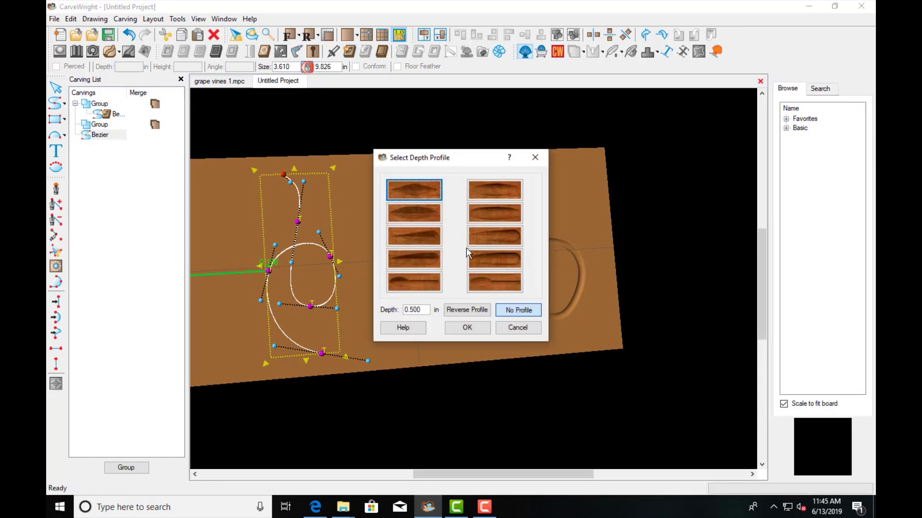
click(497, 261)
click(429, 311)
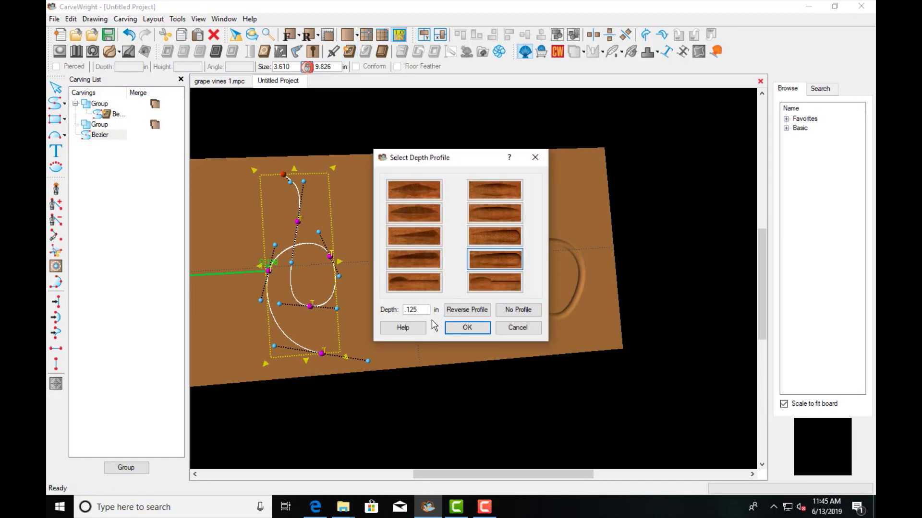
click(465, 329)
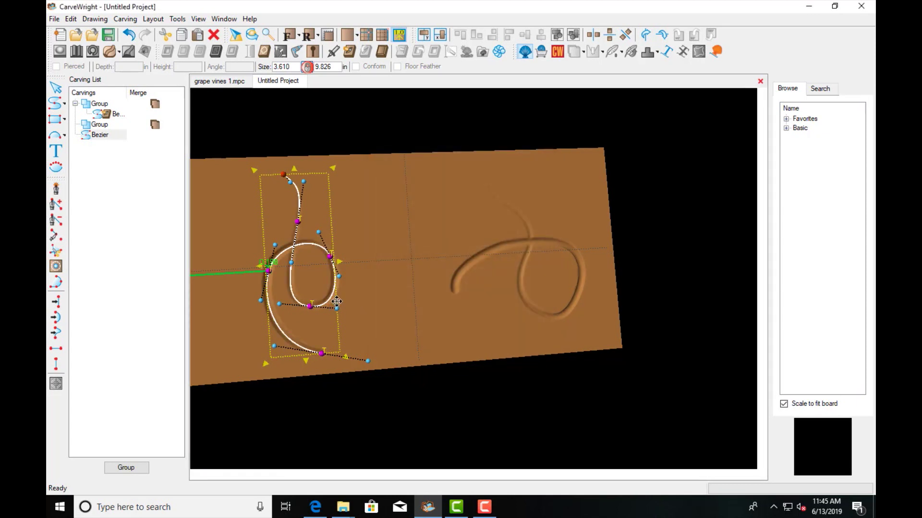
- Reselect the left curl and nest its Bezier inside the second group
click(389, 286)
click(297, 213)
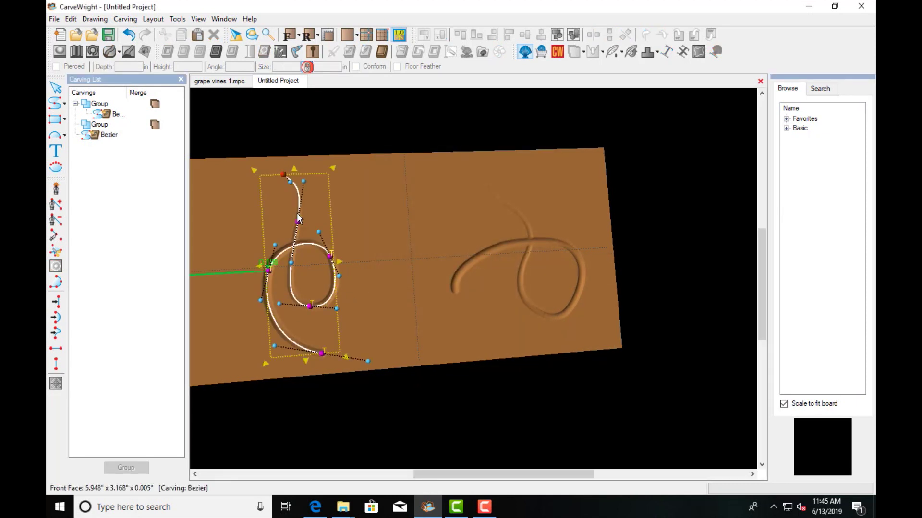
drag(94, 137, 99, 124)
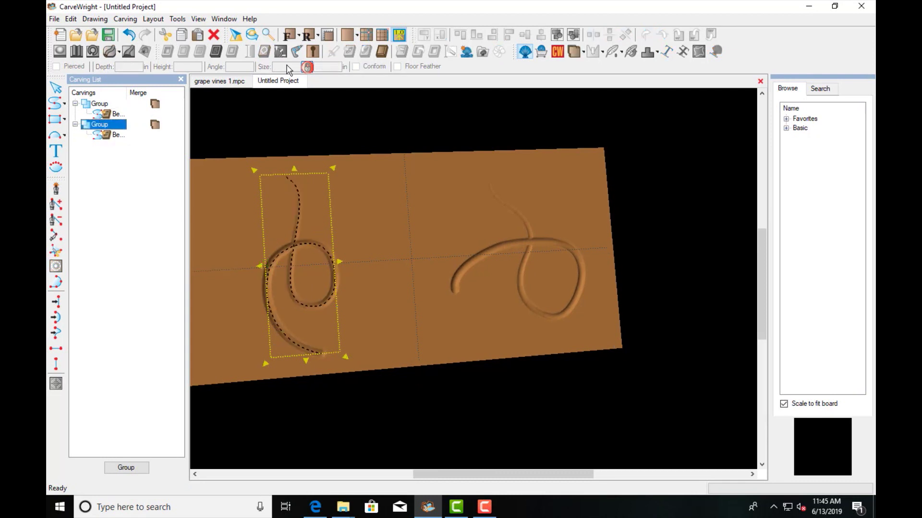
- Save the left curl's group as a new Favorites pattern named 'vine curl 3'
click(466, 51)
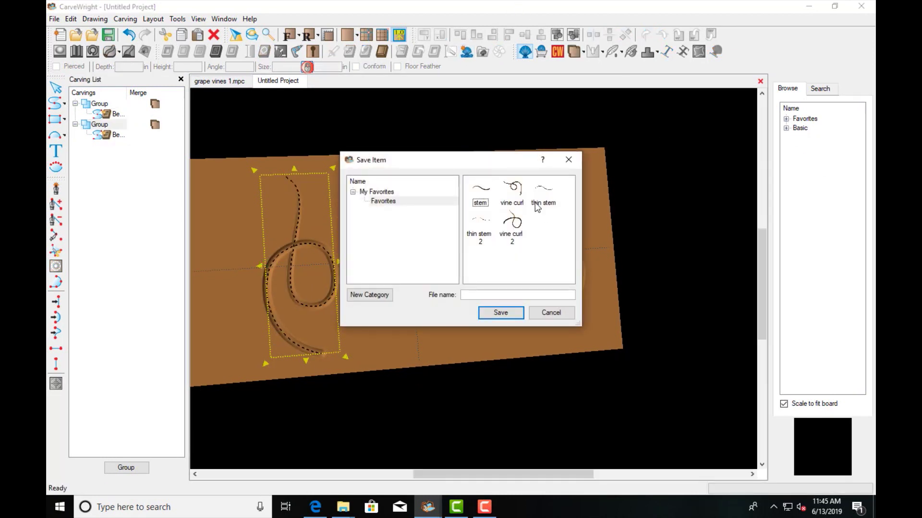
click(516, 228)
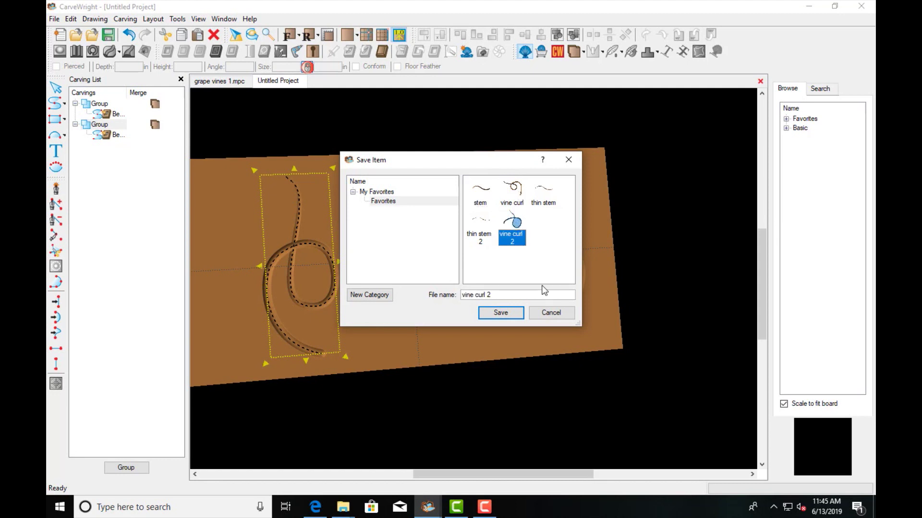
click(502, 295)
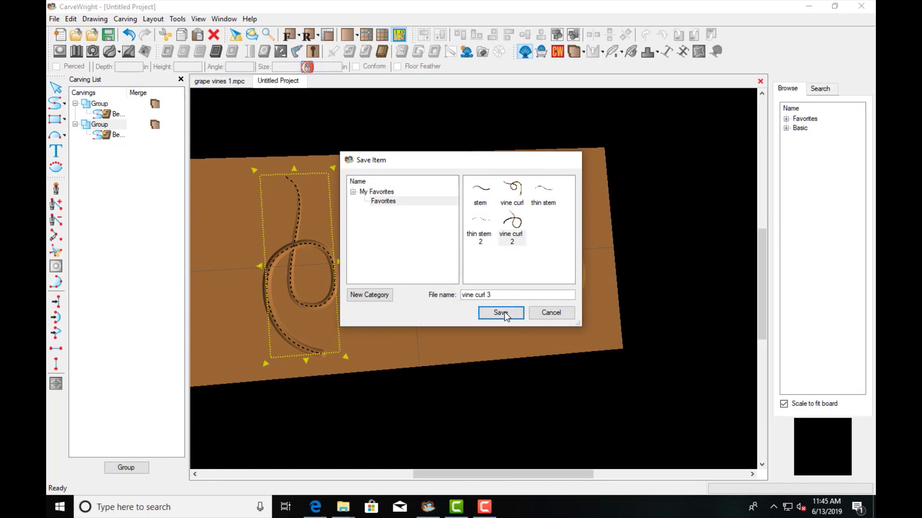
click(502, 312)
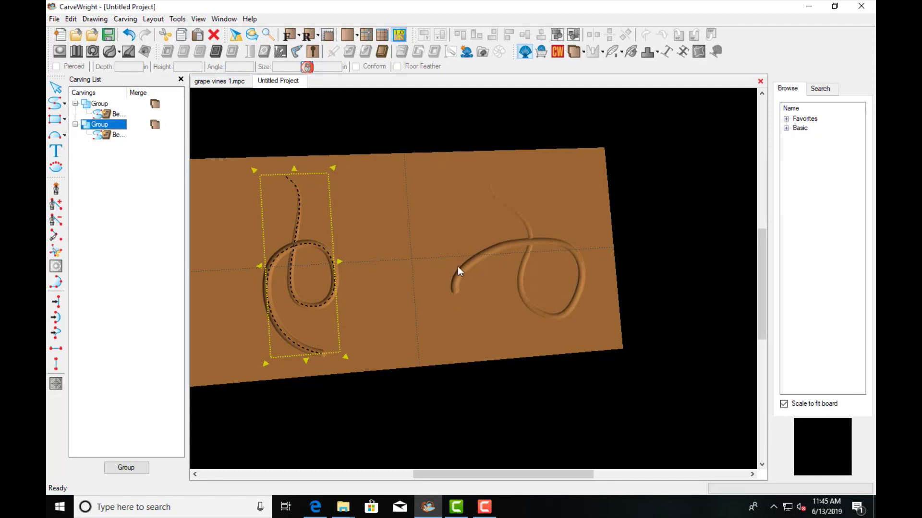
click(437, 213)
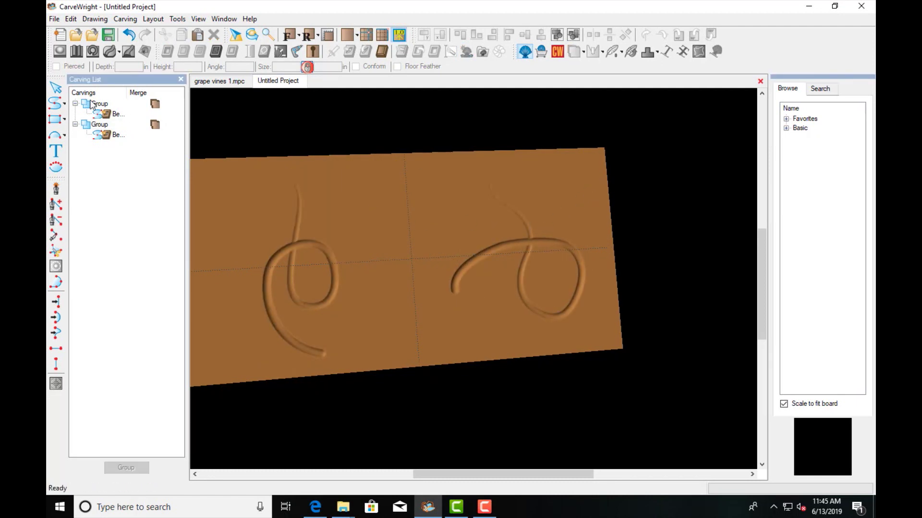
click(290, 236)
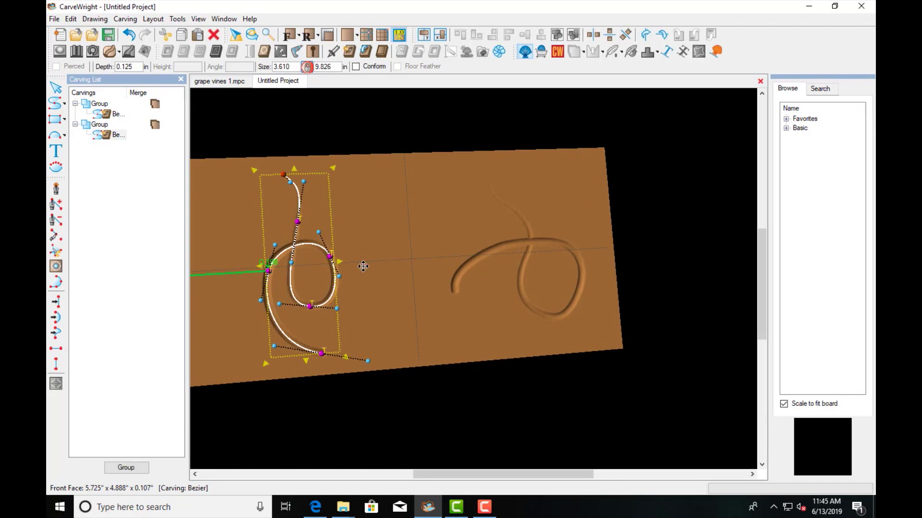
- Delete both drawn vine carvings from the board
key(Delete)
click(537, 244)
key(Delete)
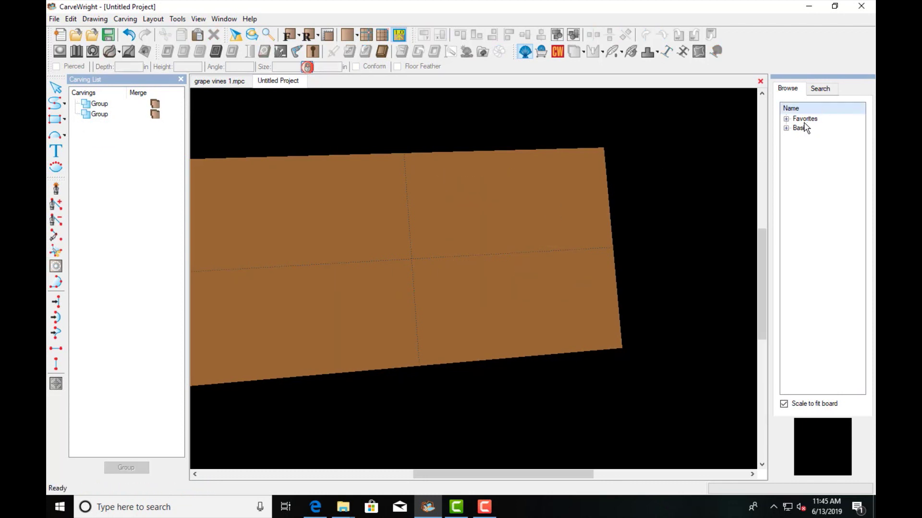
- Place the vine curl 2 Favorite on the board and invert it to raised relief
click(786, 119)
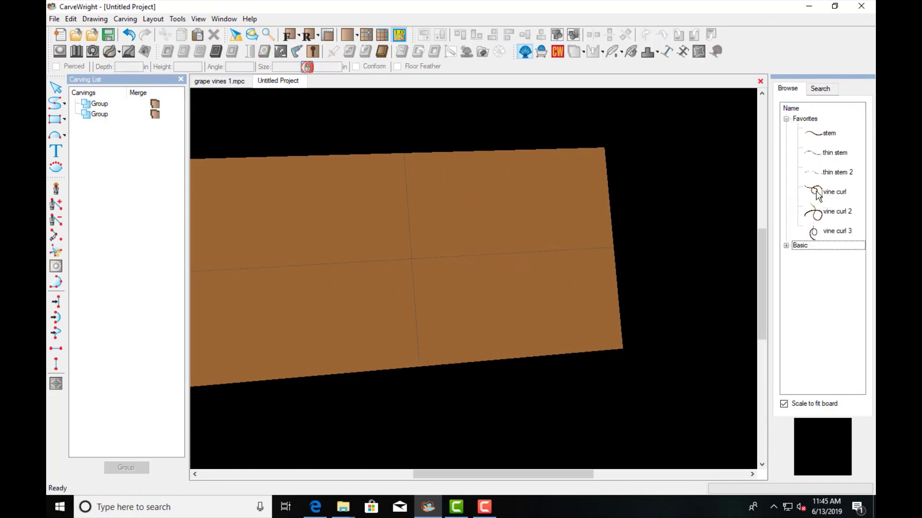
click(820, 212)
click(488, 238)
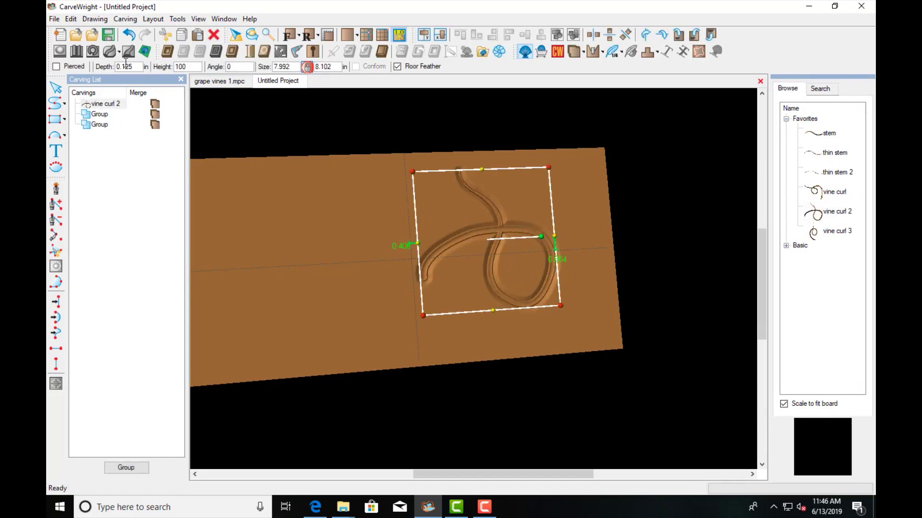
click(249, 51)
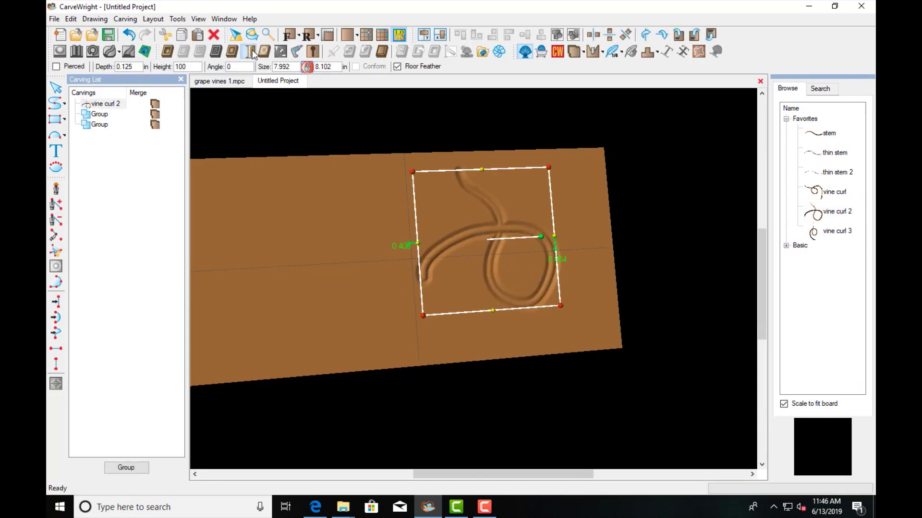
- Place vine curl 3 on the left half, invert it, nudge it up-left, and group it
click(823, 235)
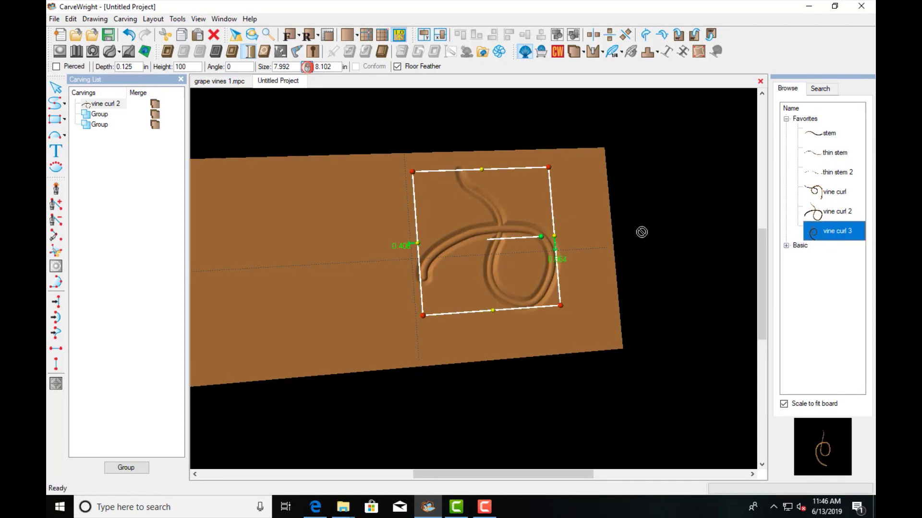
click(342, 278)
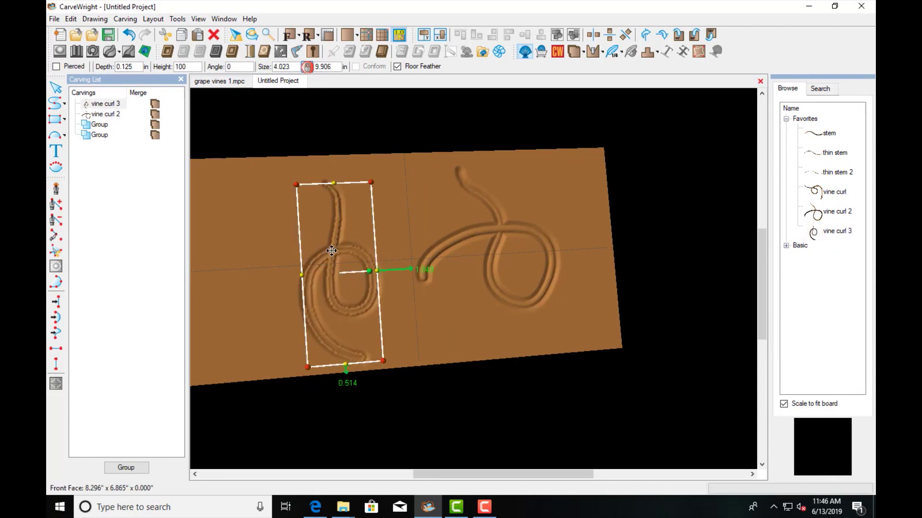
click(249, 51)
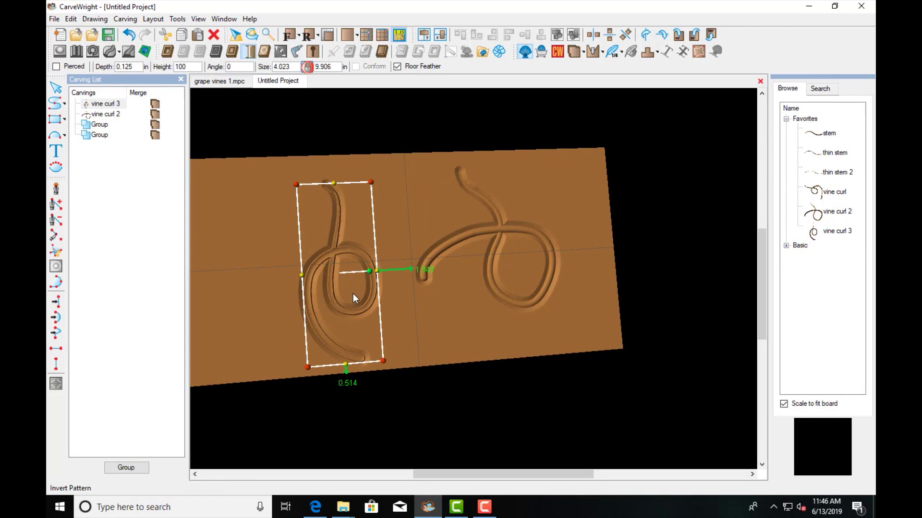
drag(328, 258, 311, 246)
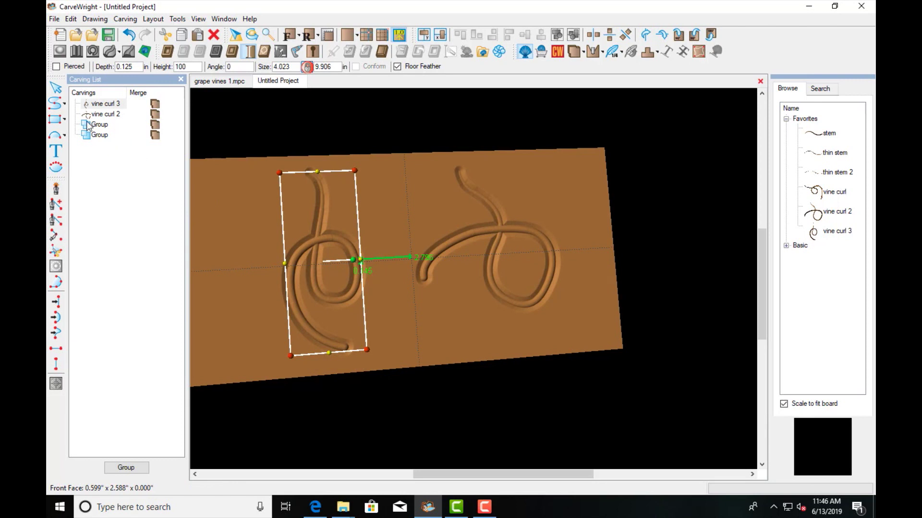
drag(103, 105, 118, 139)
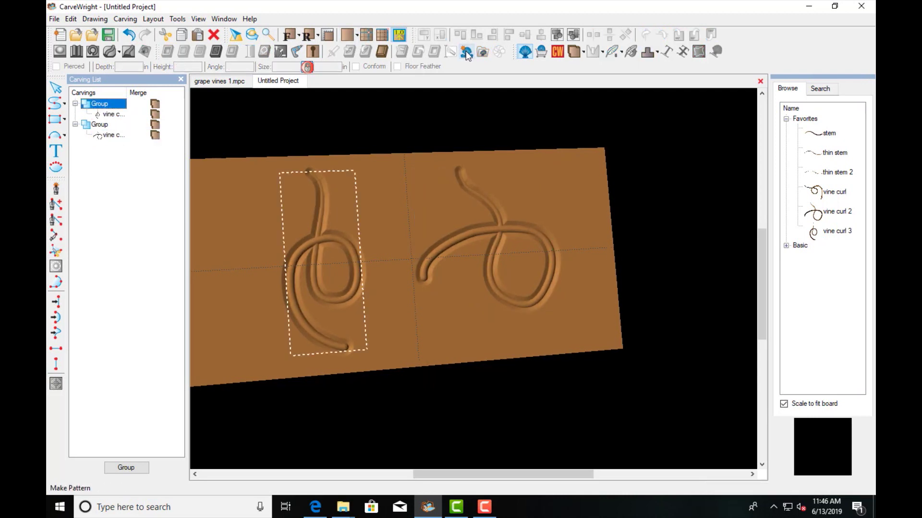
- Re-save the left group over the existing 'vine curl 3' Favorite
click(466, 52)
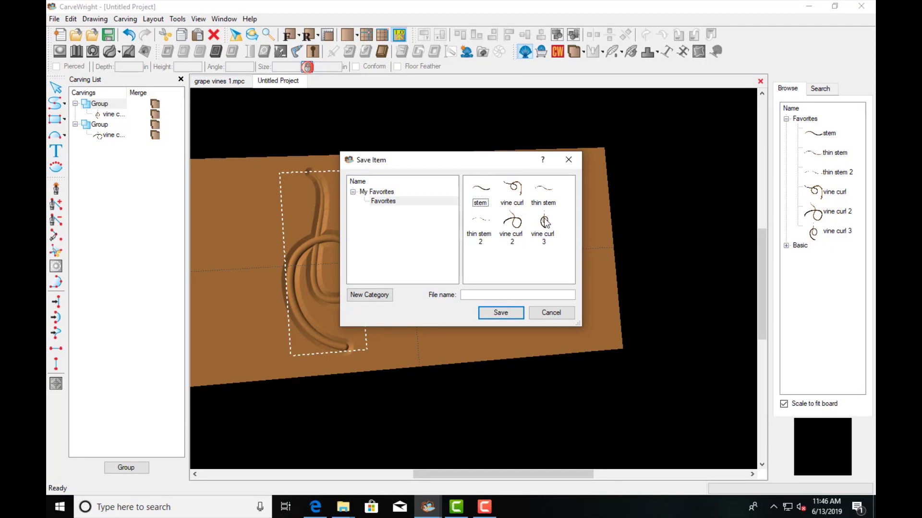
click(544, 224)
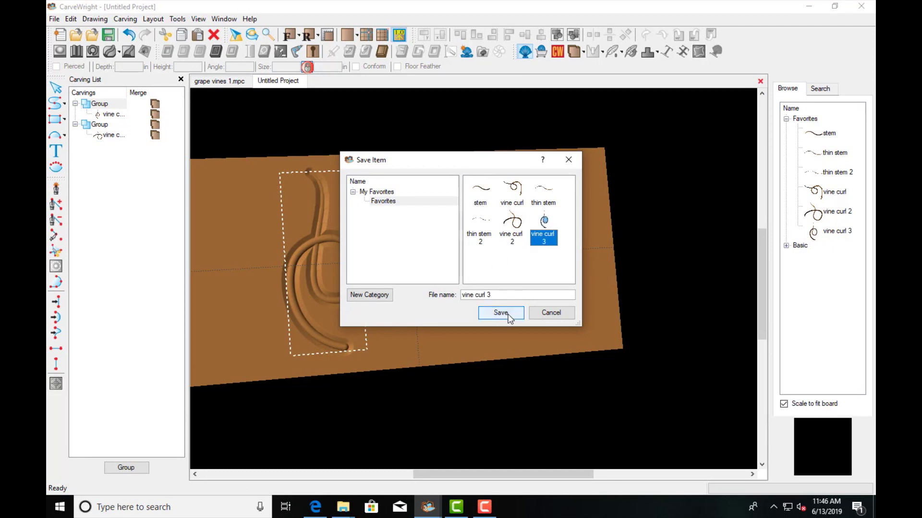
click(501, 313)
click(460, 265)
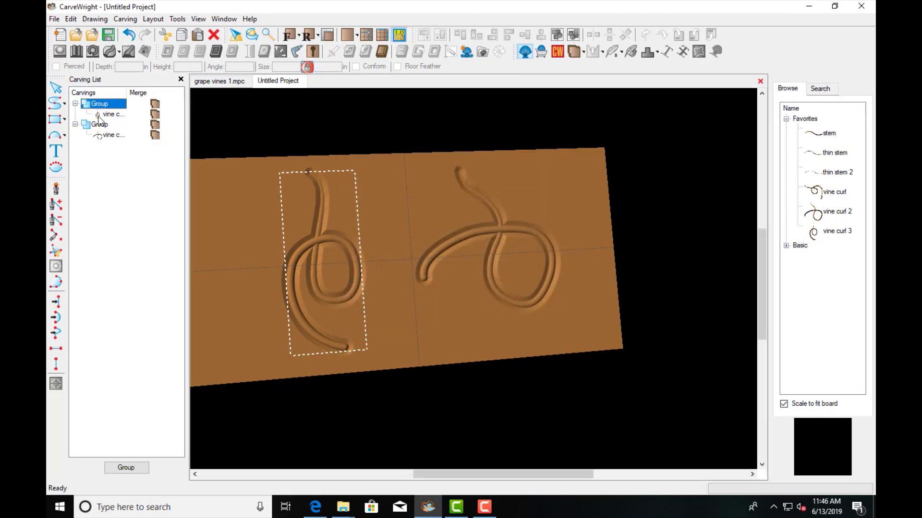
- Re-save the right vine group over the existing 'vine curl 2' Favorite
click(99, 123)
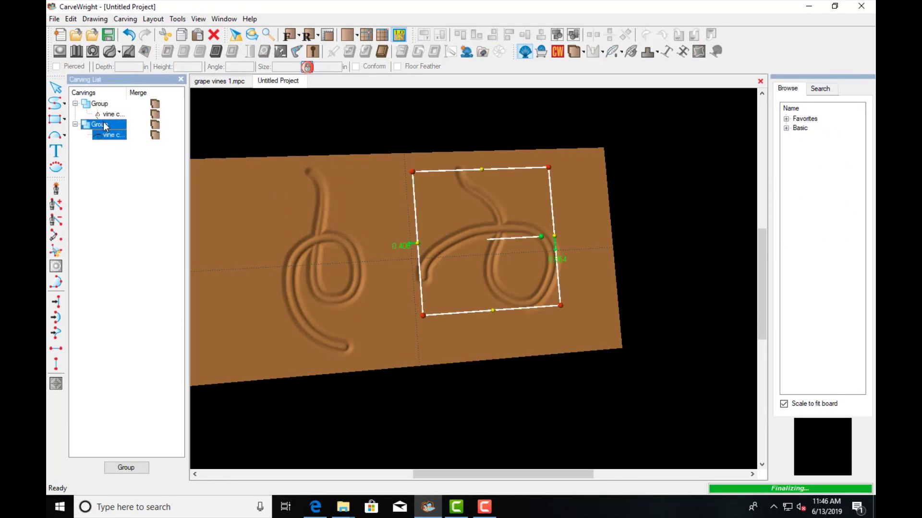
click(451, 52)
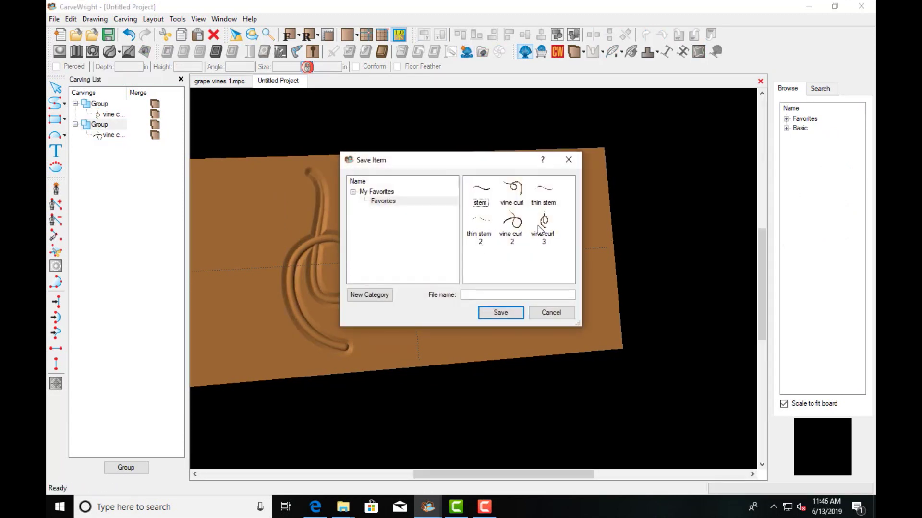
click(522, 222)
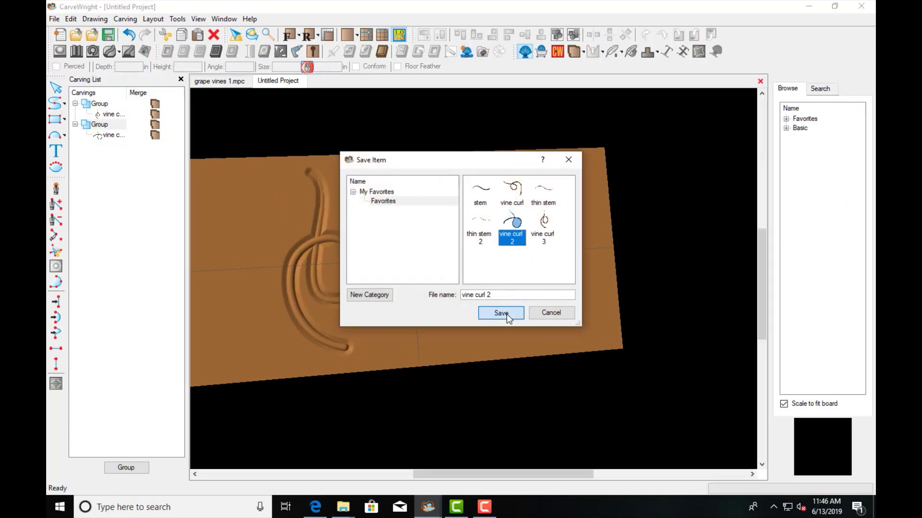
click(506, 314)
click(459, 266)
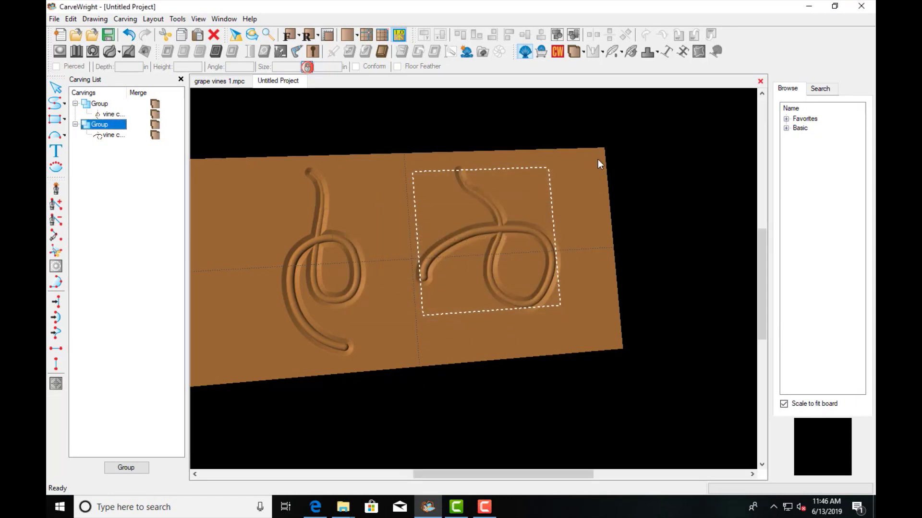
drag(570, 192, 450, 231)
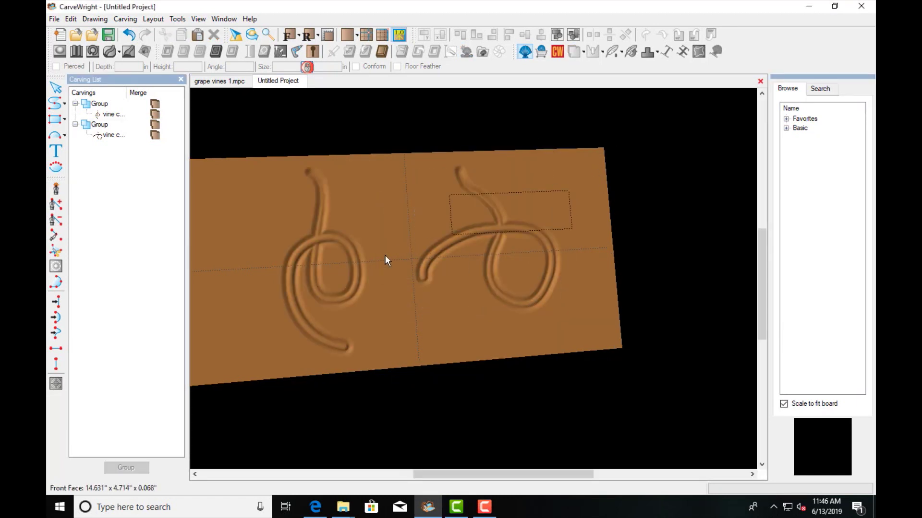
- Drop the 'vine curl' Favorite, about 4.664 × 3.711 in, between the two curls
drag(385, 255, 315, 305)
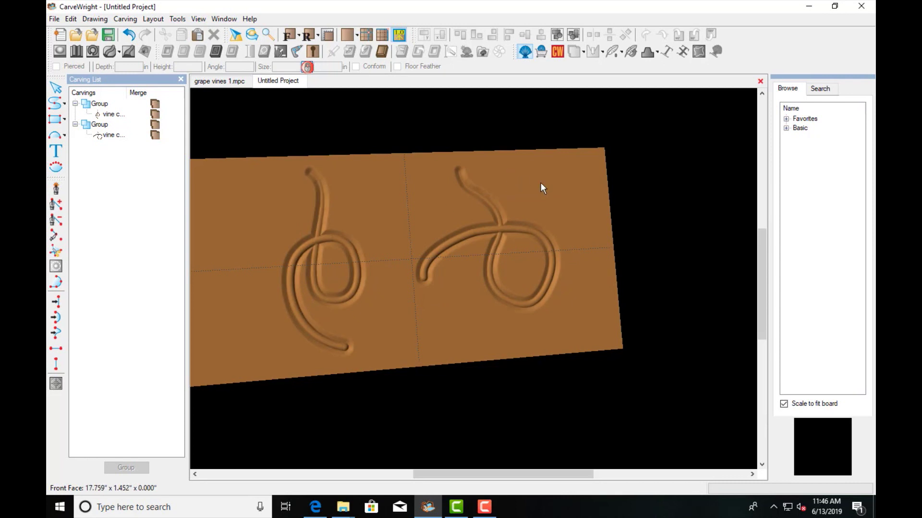
click(786, 120)
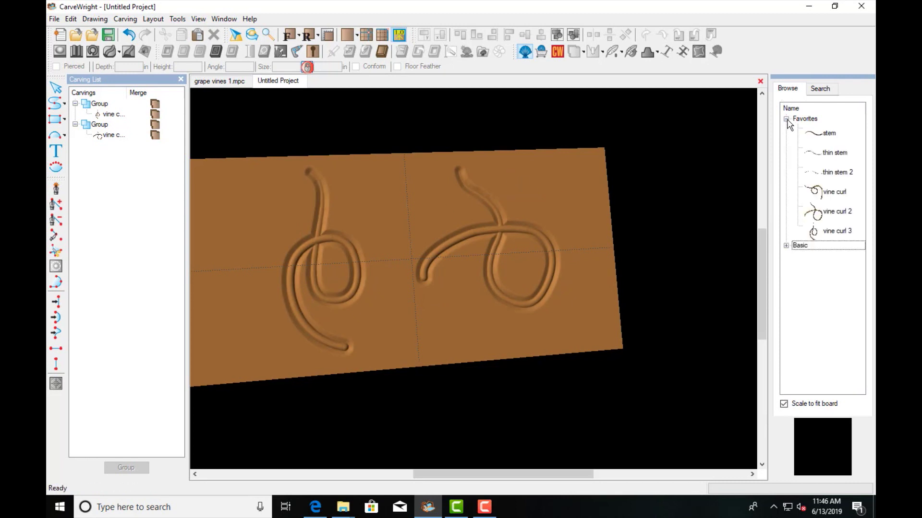
click(819, 216)
drag(814, 191, 404, 250)
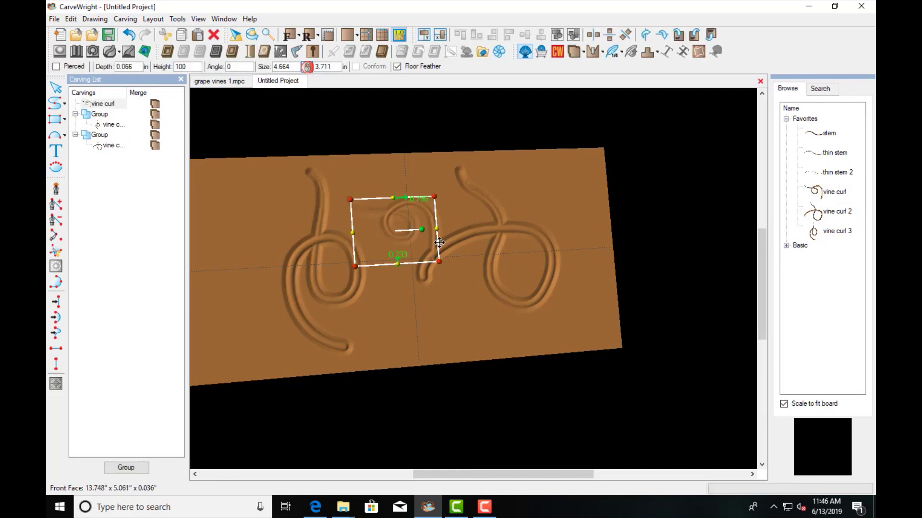